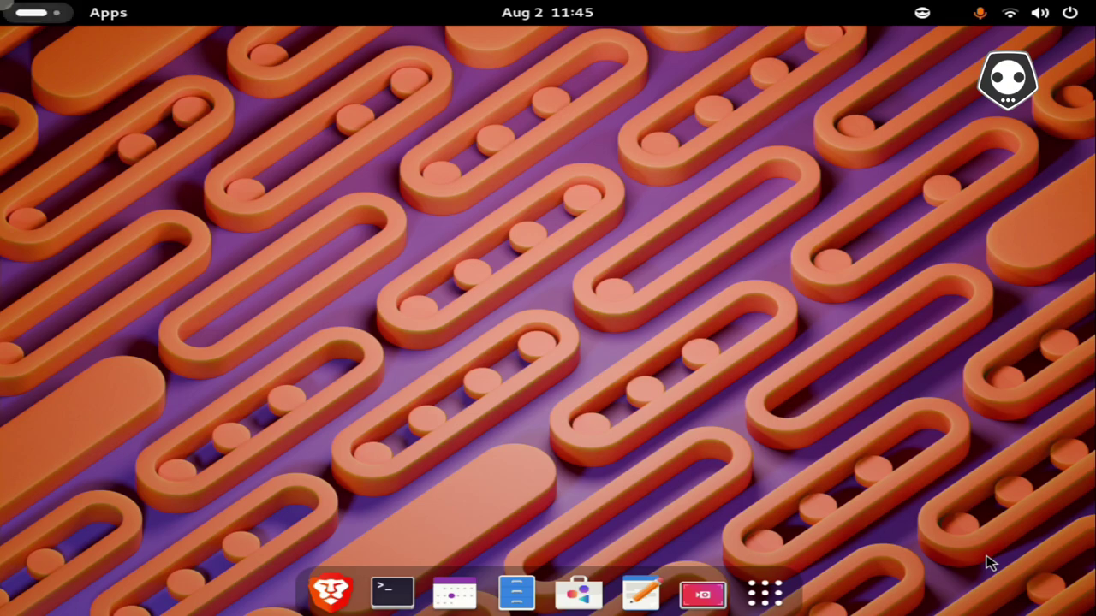
# Step: Show the activities overview, switch to the second workspace and back to the first, and return to the desktop
pyautogui.press('super')
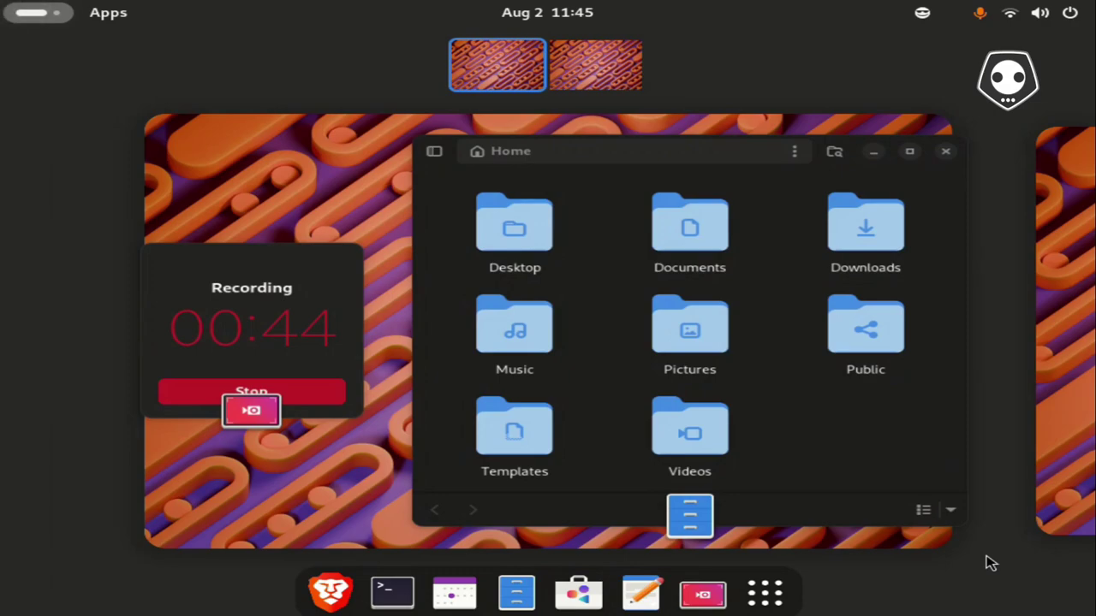
pyautogui.press('super')
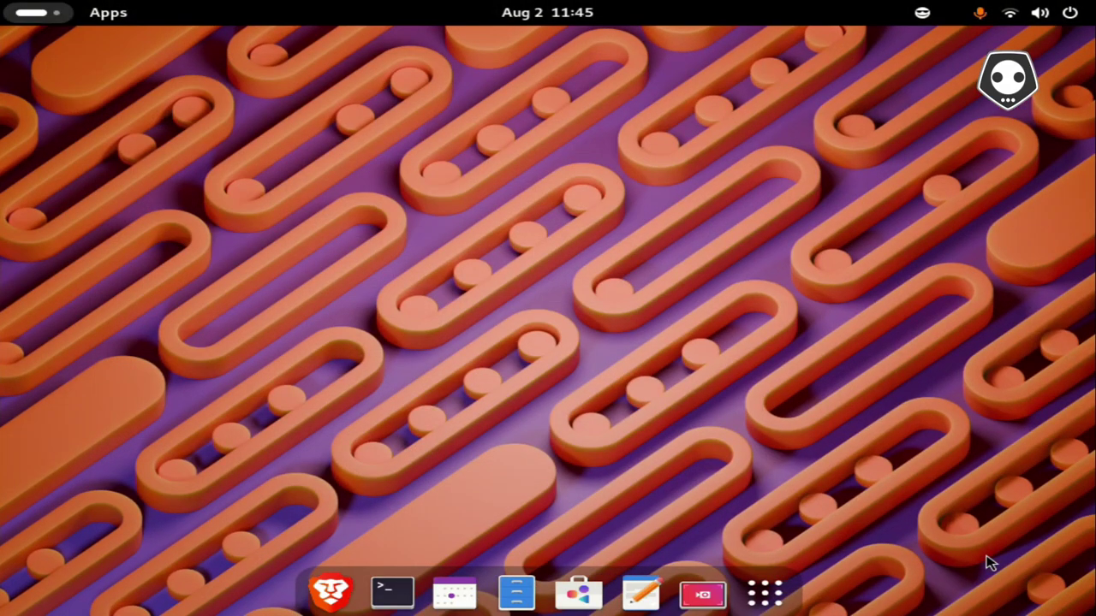
pyautogui.press('super')
pyautogui.press('super+Page_Down')
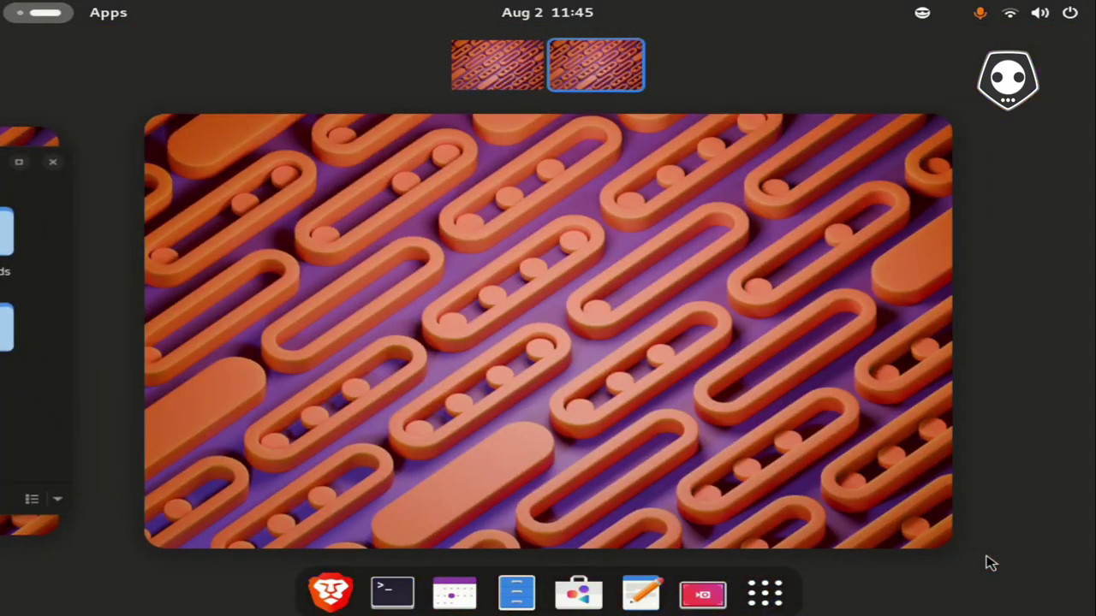
pyautogui.press('super+Page_Up')
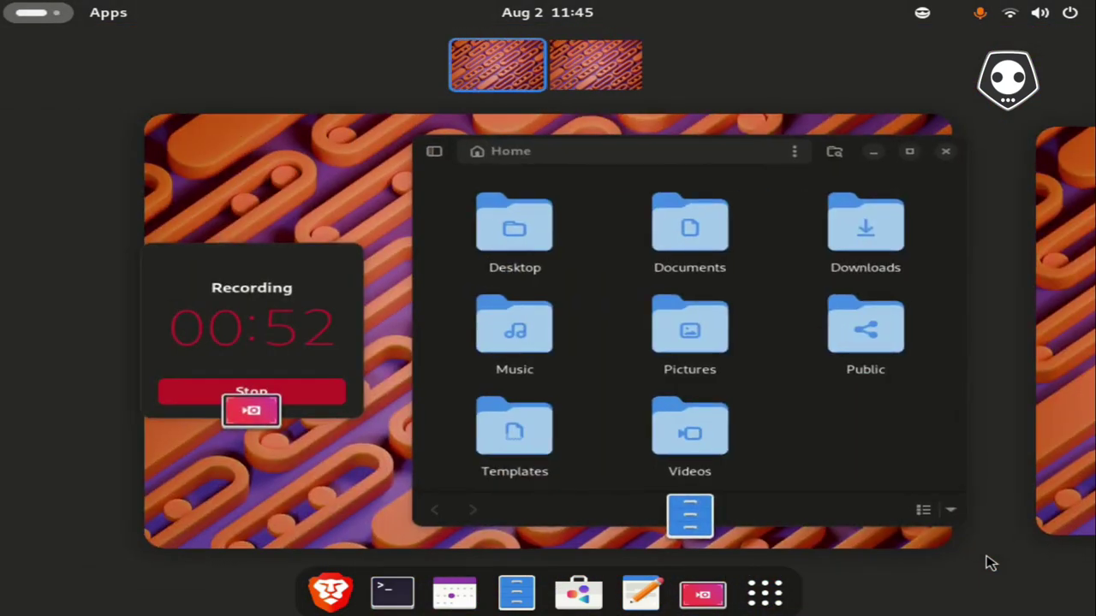
pyautogui.press('Tab')
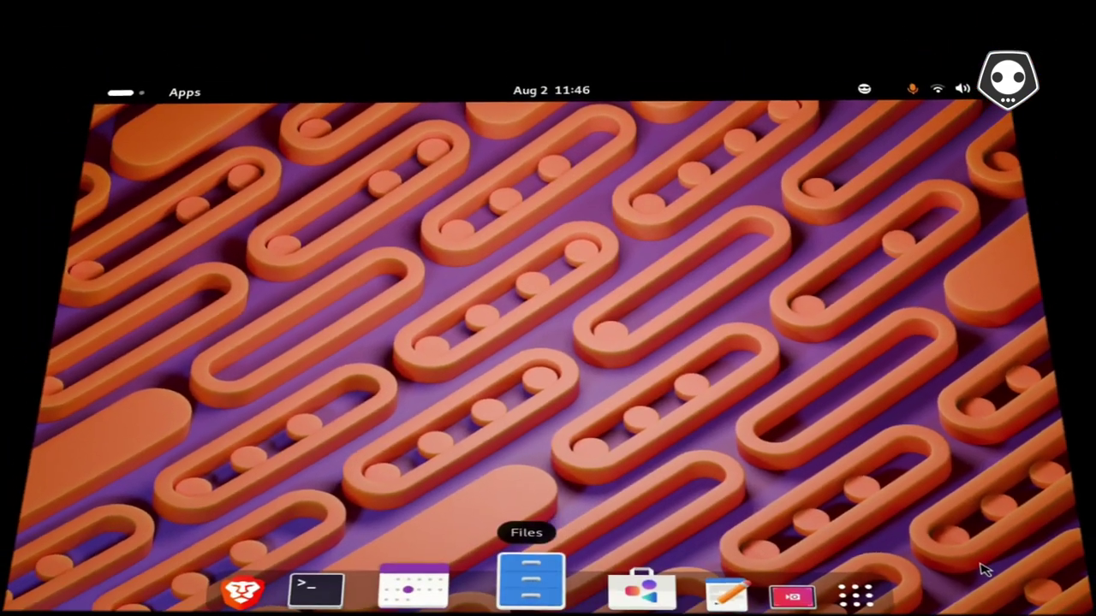
# Step: Show and hide the Files window several times to preview its opening and minimising animations, leaving it minimised
pyautogui.click(512, 582)
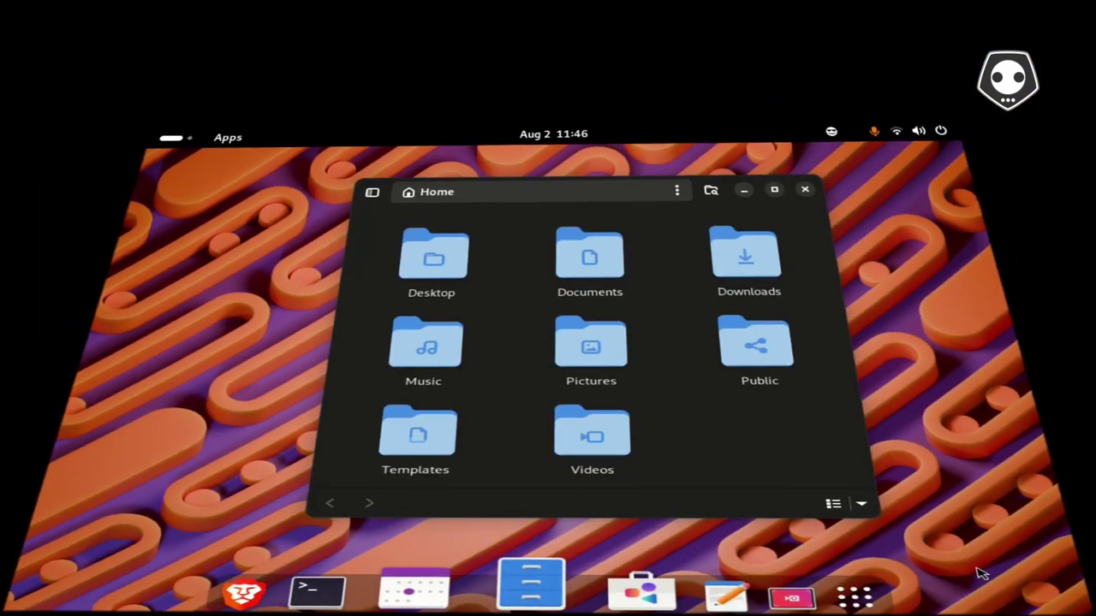
pyautogui.hotkey('alt', 'F4')
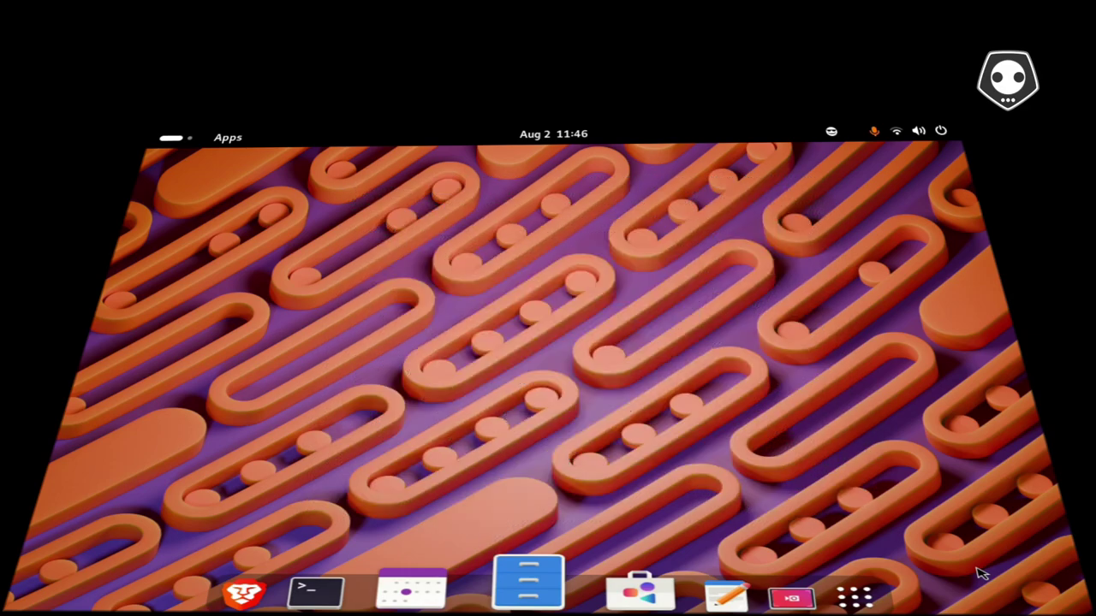
pyautogui.press('super+e')
pyautogui.hotkey('alt', 'F4')
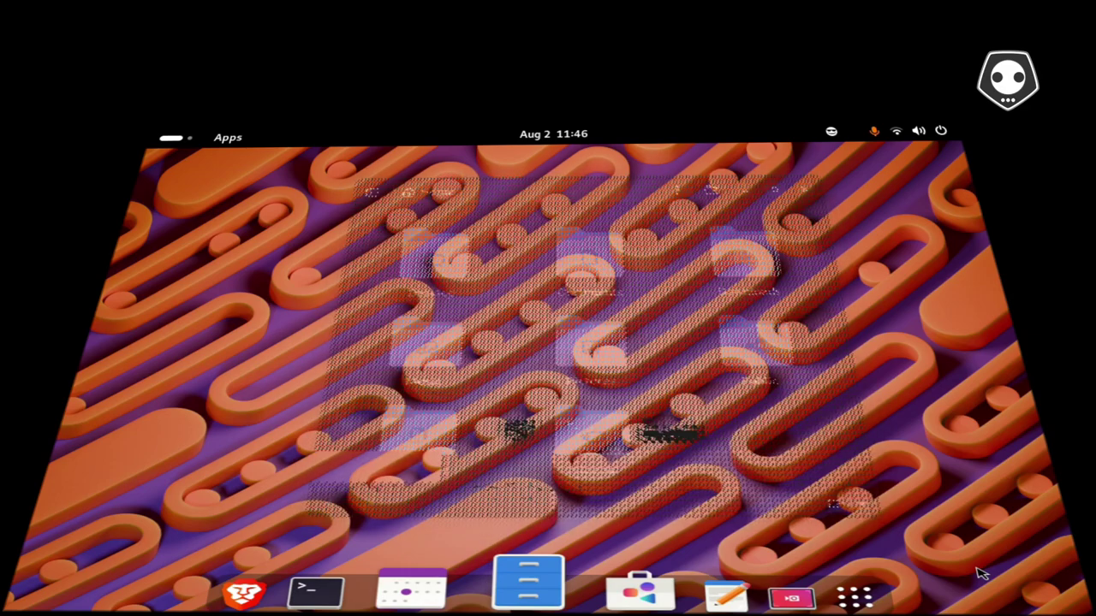
pyautogui.press('super+e')
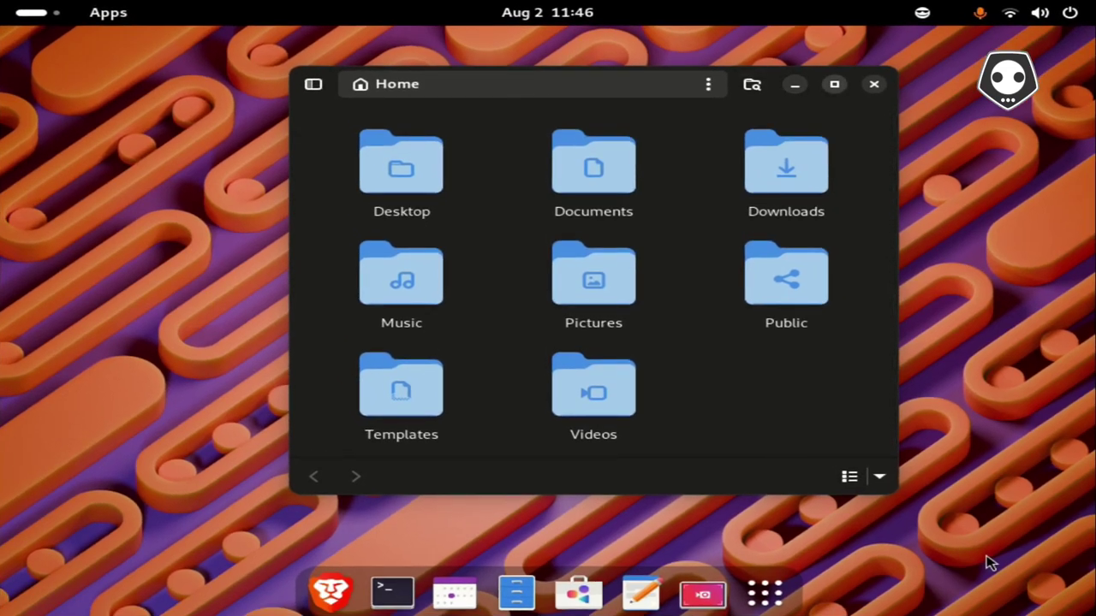
pyautogui.press('Right')
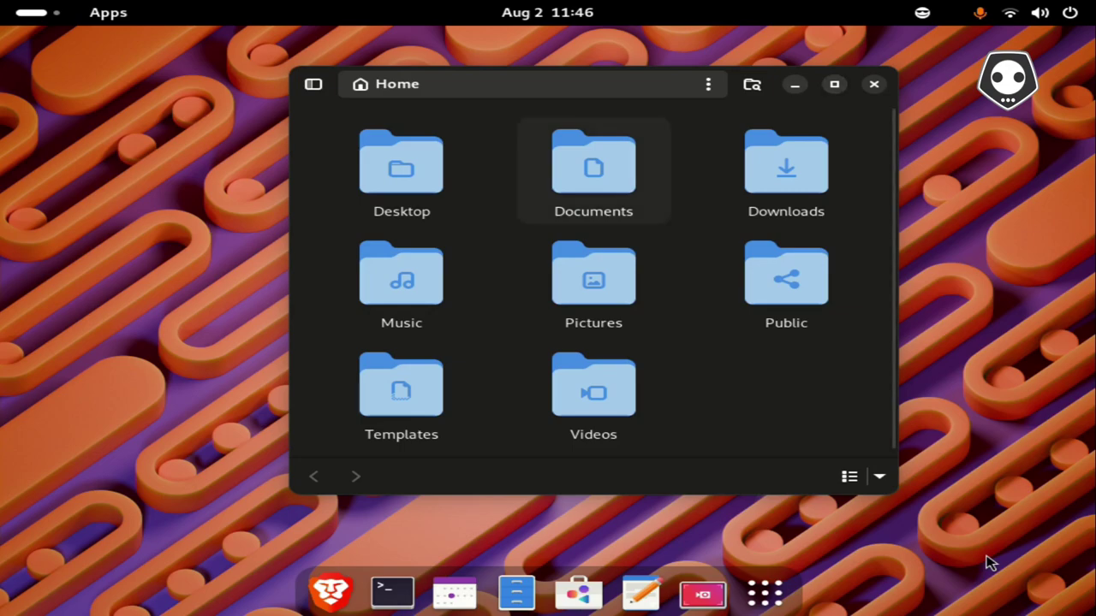
pyautogui.press('super+h')
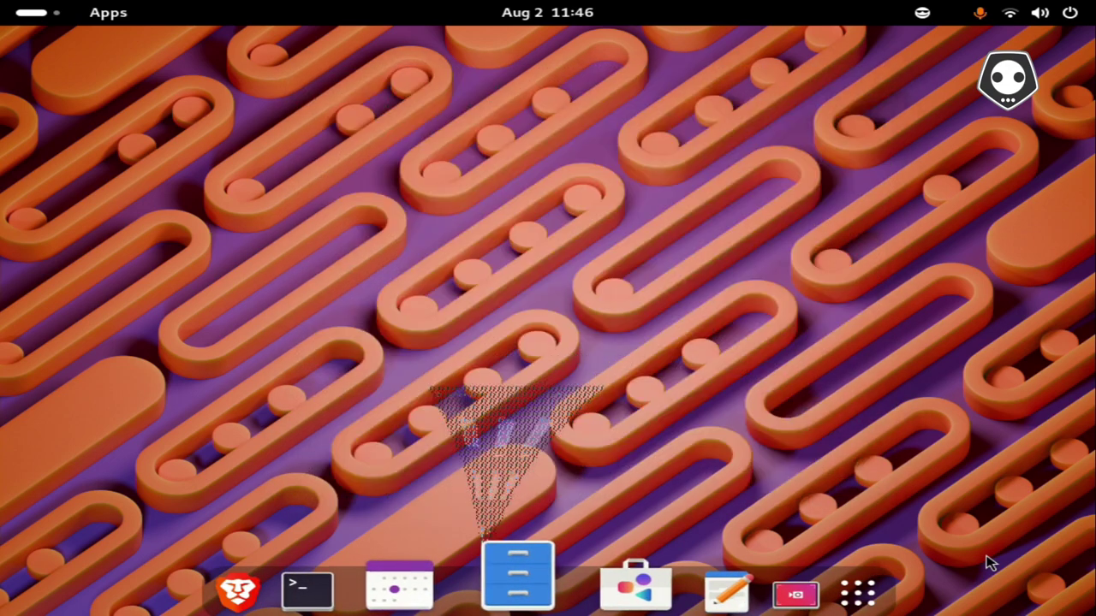
# Step: View the quick settings with the notification list and dismiss them
pyautogui.press('super+s')
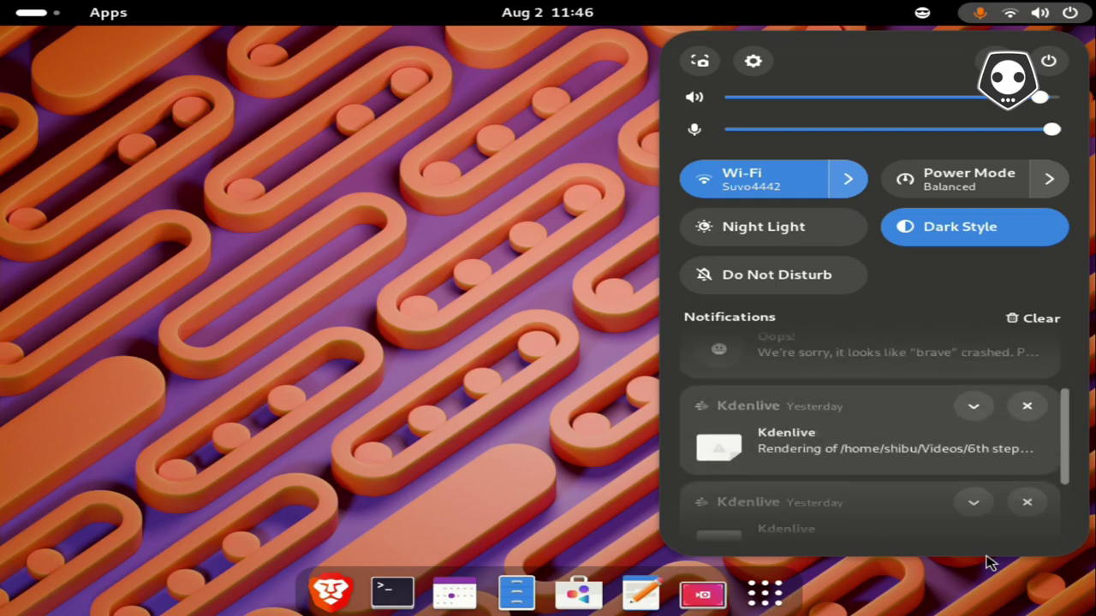
pyautogui.click(989, 563)
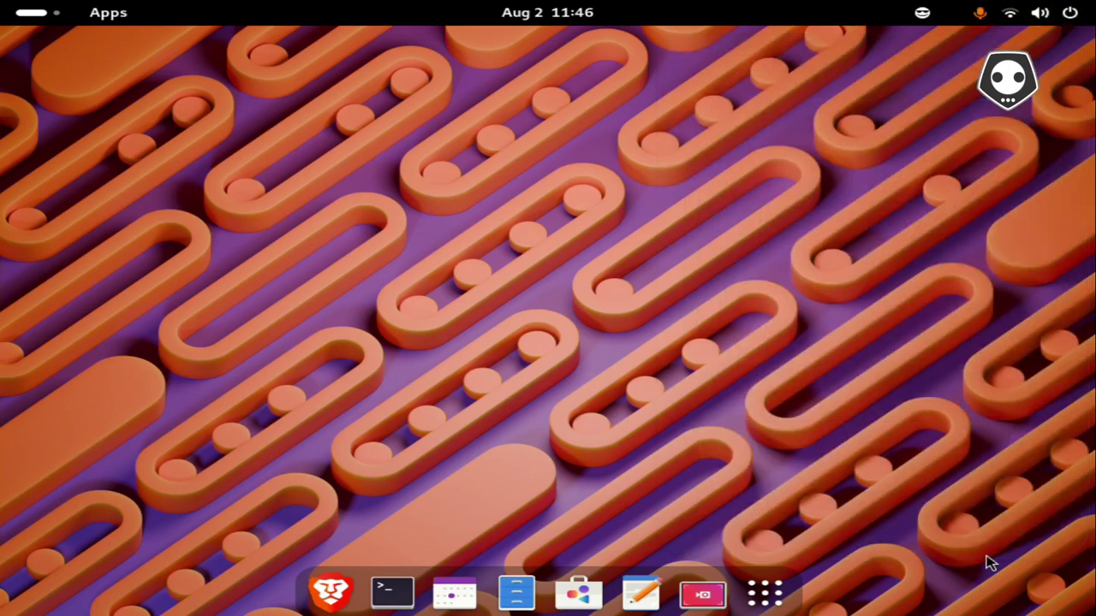
# Step: Browse the Animals & Nature and Food & Drink categories of the emoji picker and close the picker
pyautogui.press('super+e')
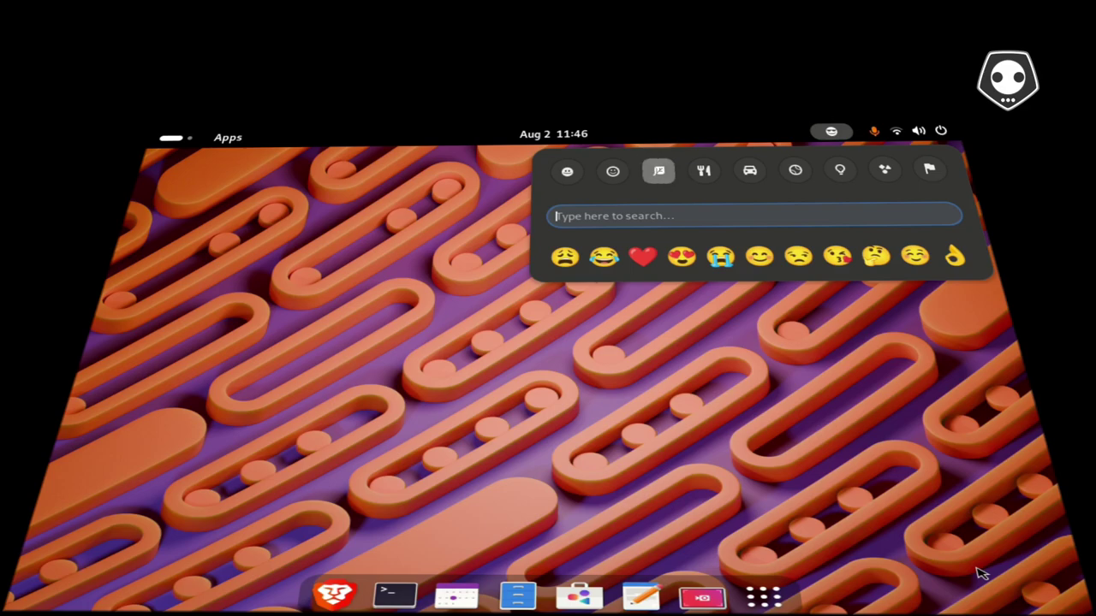
pyautogui.click(659, 171)
pyautogui.press('Right')
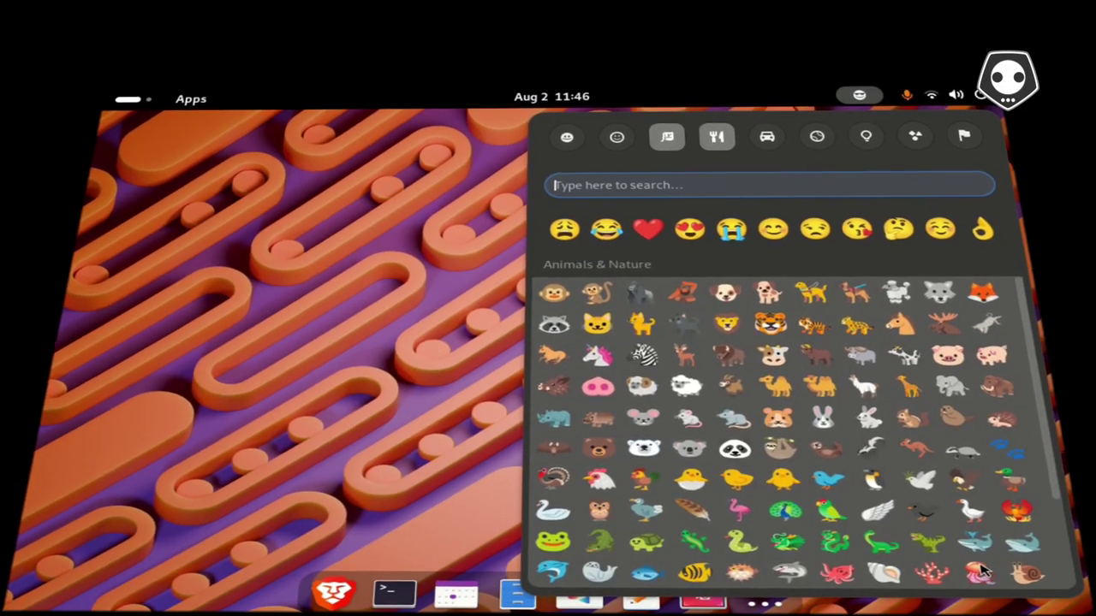
pyautogui.press('Return')
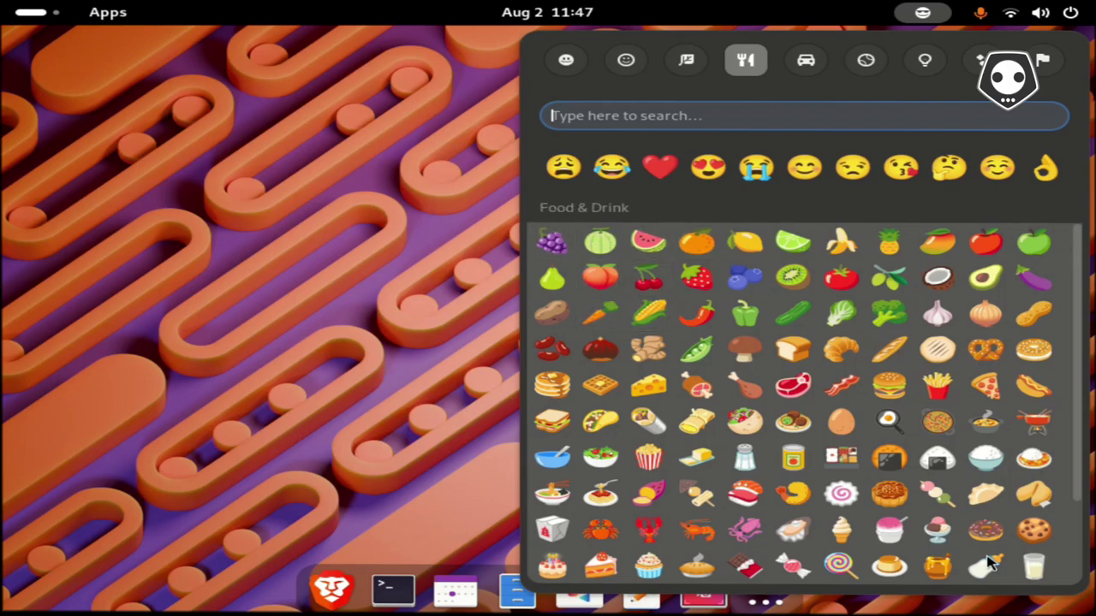
pyautogui.click(986, 564)
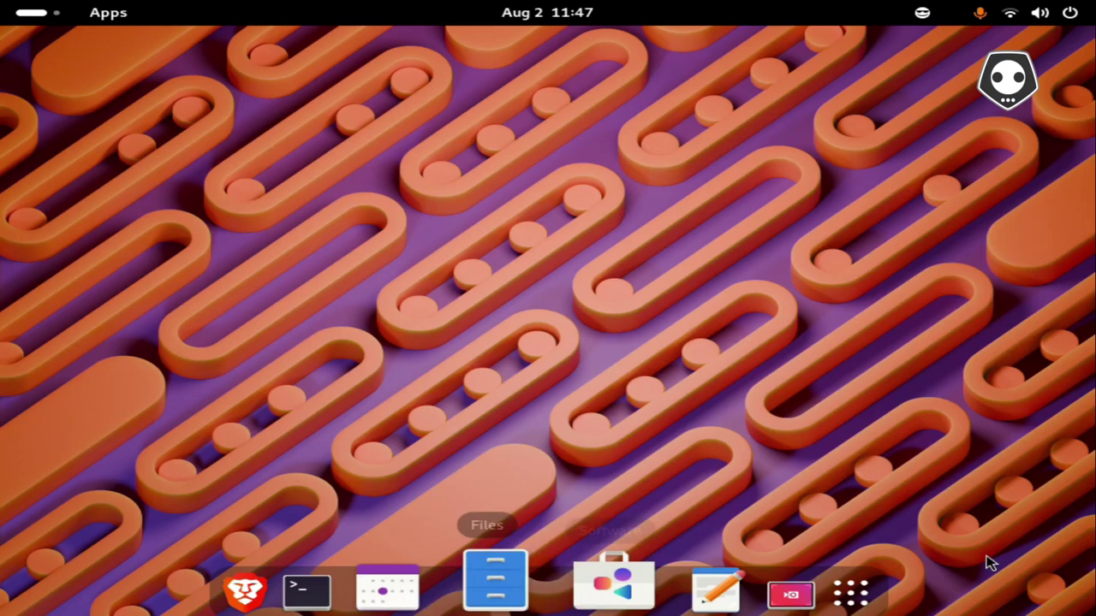
# Step: Restore the Files window showing the Home folder and minimise it again
pyautogui.press('Return')
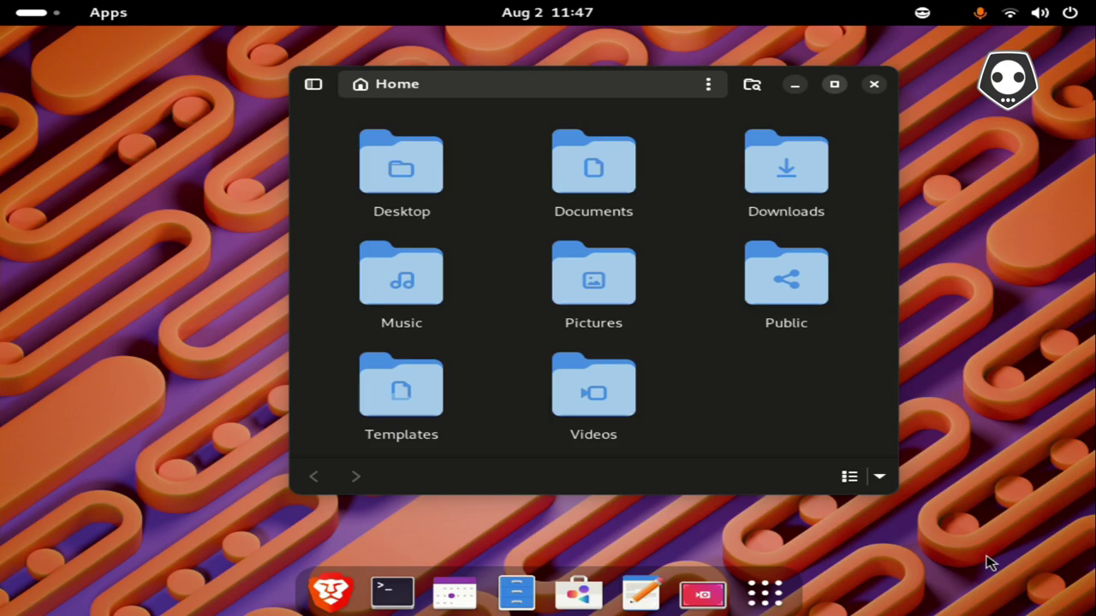
pyautogui.click(794, 84)
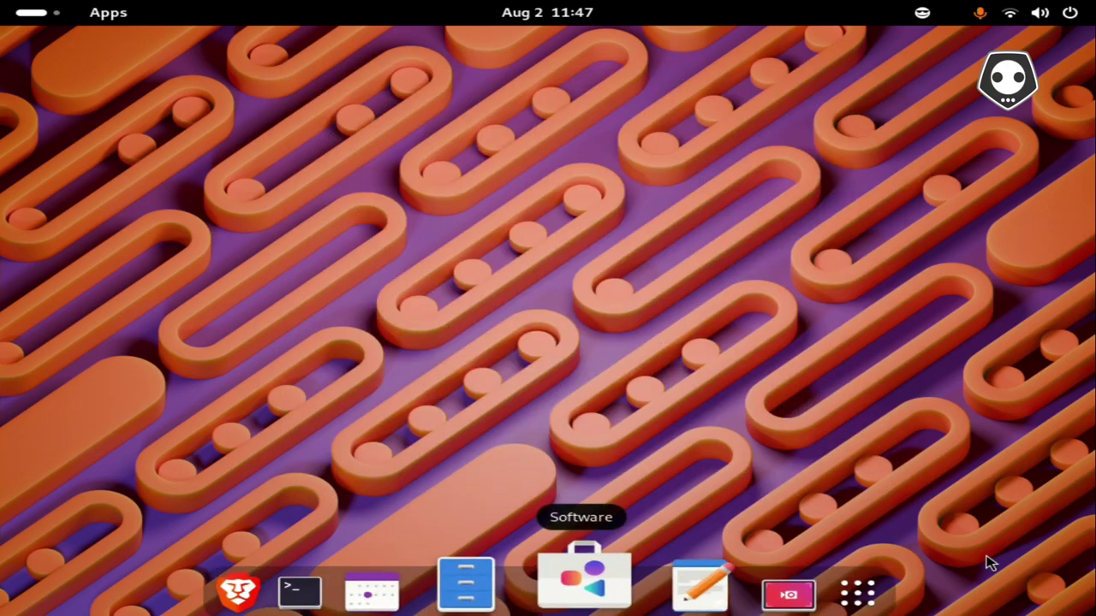
# Step: Search the Software store for "twe" to find GNOME Tweaks, and close the store
pyautogui.click(584, 579)
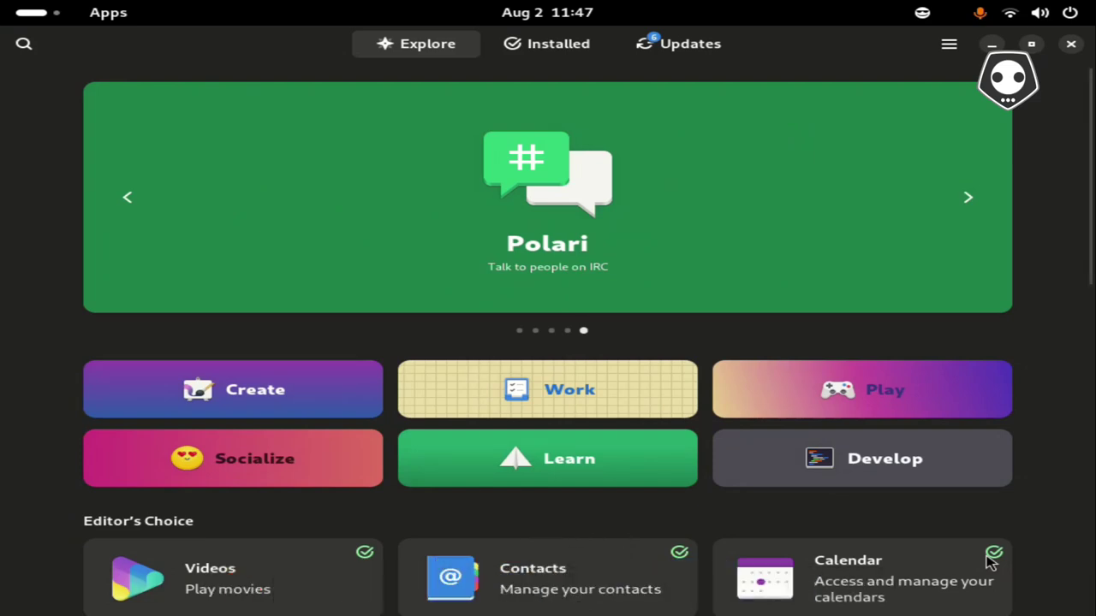
pyautogui.write('twe')
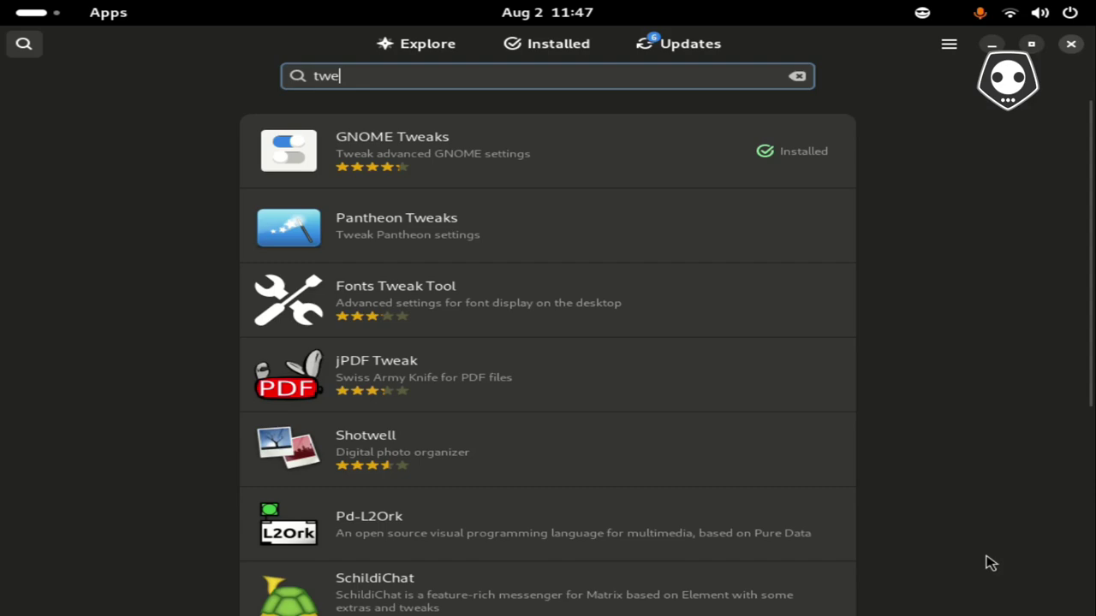
pyautogui.click(1070, 44)
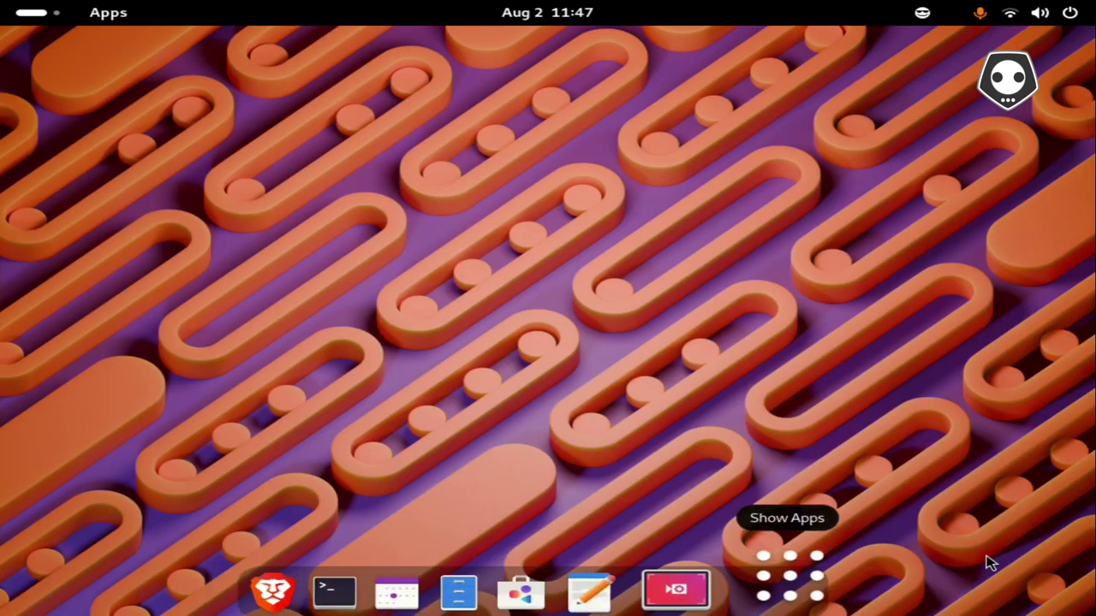
# Step: Find Tweaks among the installed apps by searching "tw", launch it and show its Windows settings
pyautogui.click(790, 578)
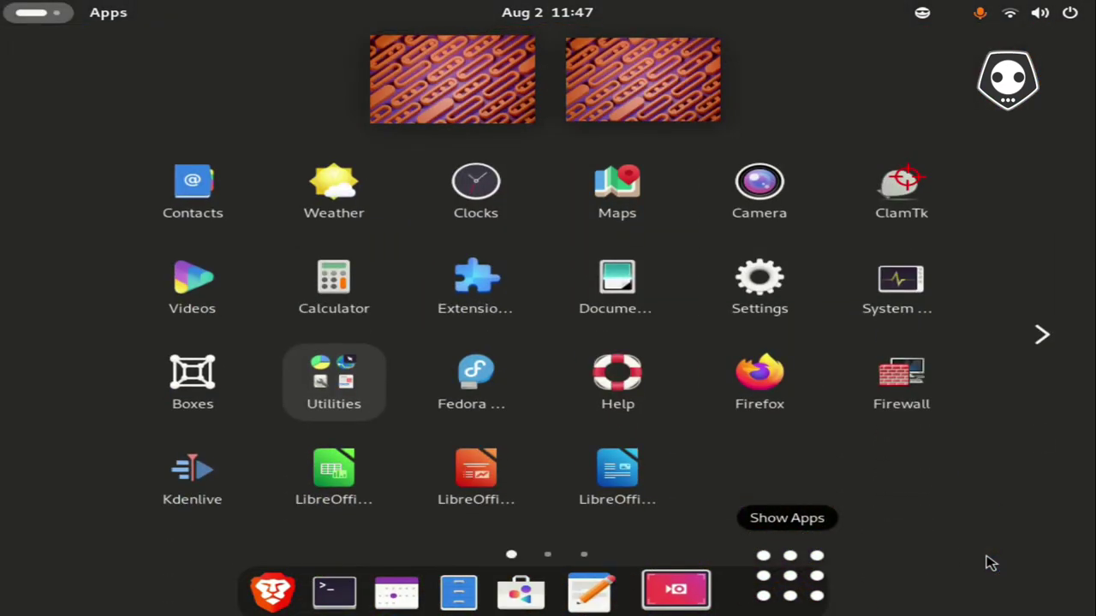
pyautogui.write('tw')
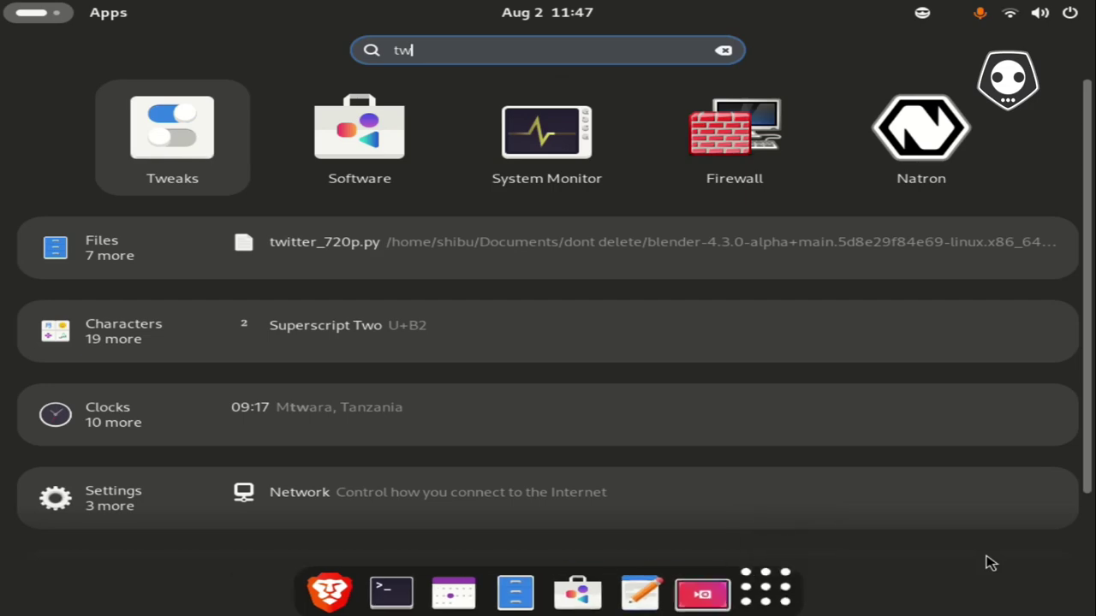
pyautogui.press('Return')
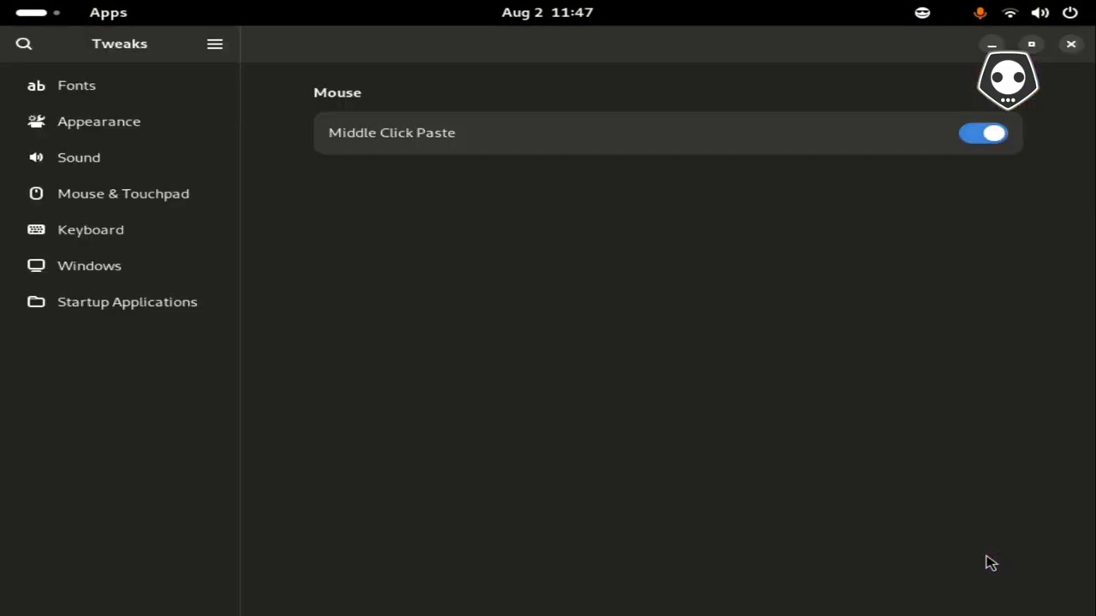
pyautogui.click(89, 266)
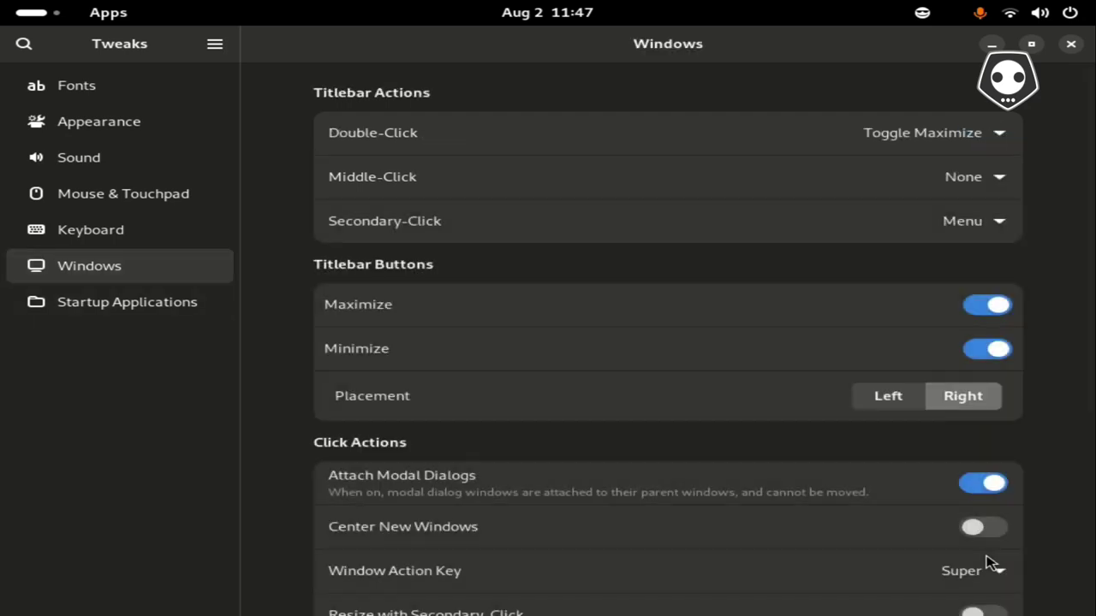
# Step: Turn the Maximize and Minimize titlebar buttons off and back on, and close Tweaks
pyautogui.click(987, 305)
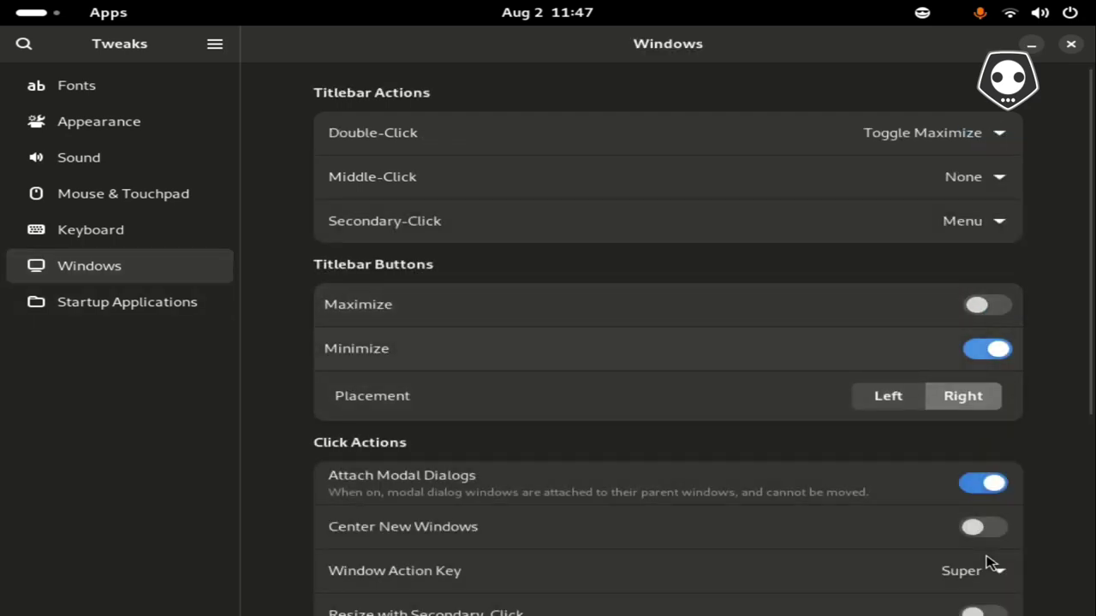
pyautogui.press('Tab')
pyautogui.press('space')
pyautogui.hotkey('shift', 'Tab')
pyautogui.press('space')
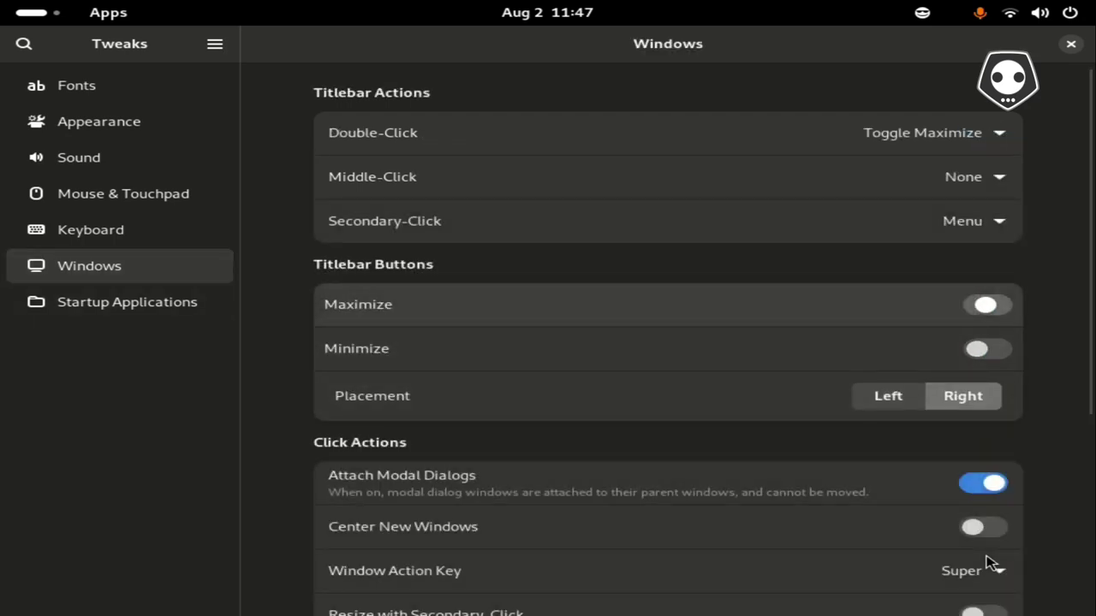
pyautogui.press('Tab')
pyautogui.press('space')
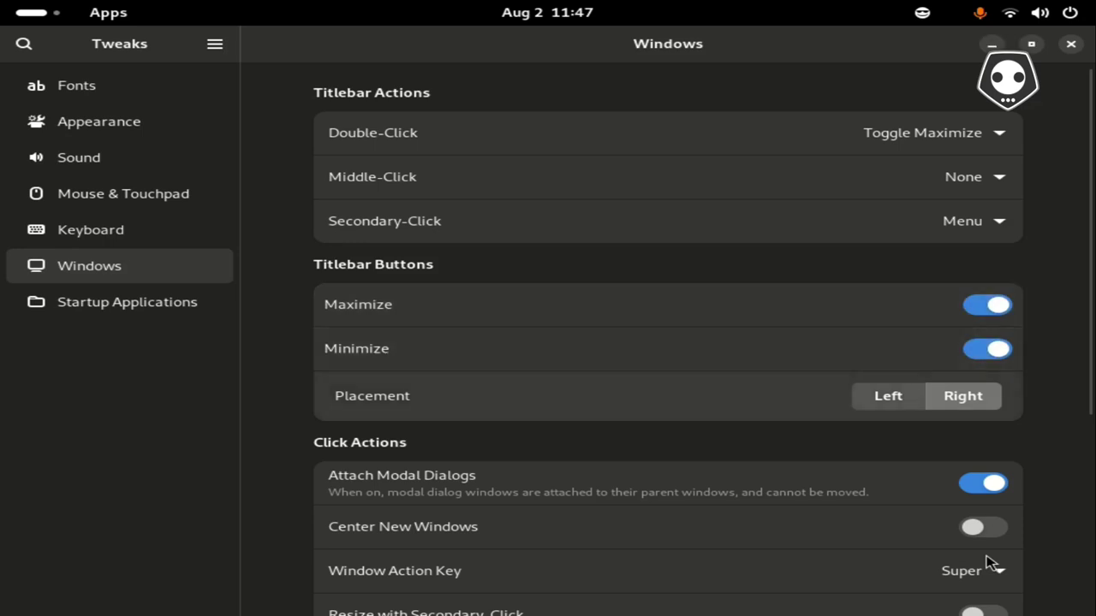
pyautogui.press('Tab')
pyautogui.press('space')
pyautogui.press('Tab')
pyautogui.press('space')
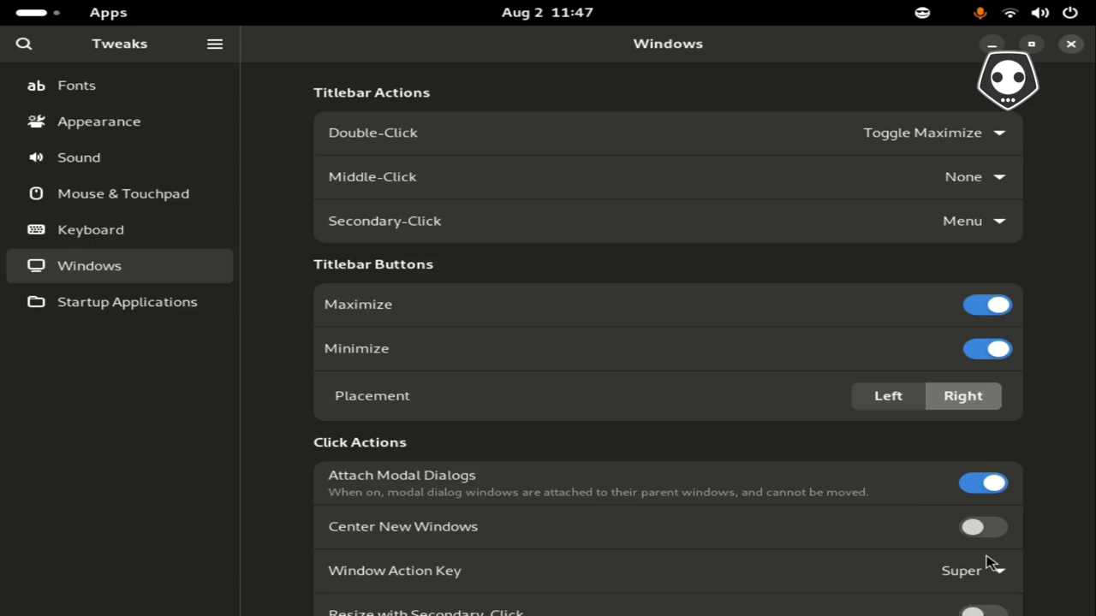
pyautogui.click(1071, 44)
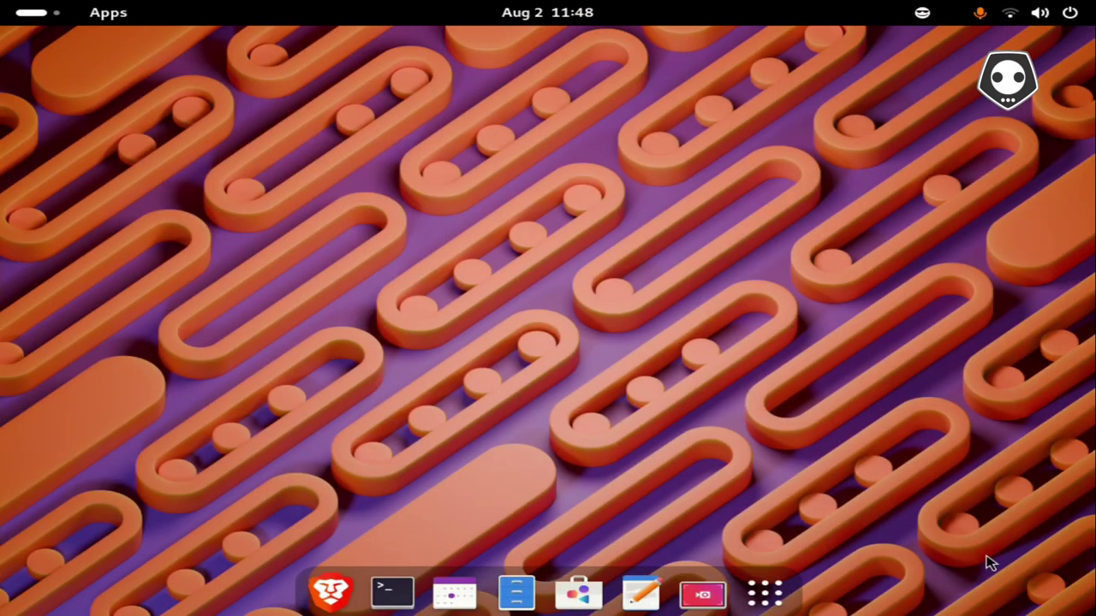
# Step: Show the app grid, bring up the Files window from it and minimise the window to preview the animation
pyautogui.press('super+a')
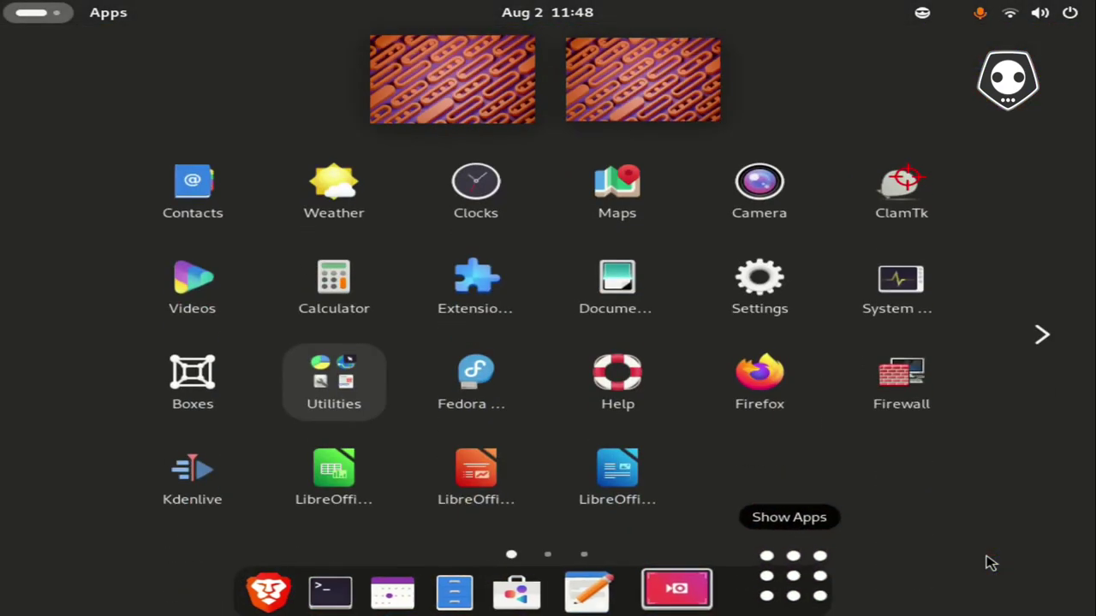
pyautogui.click(505, 582)
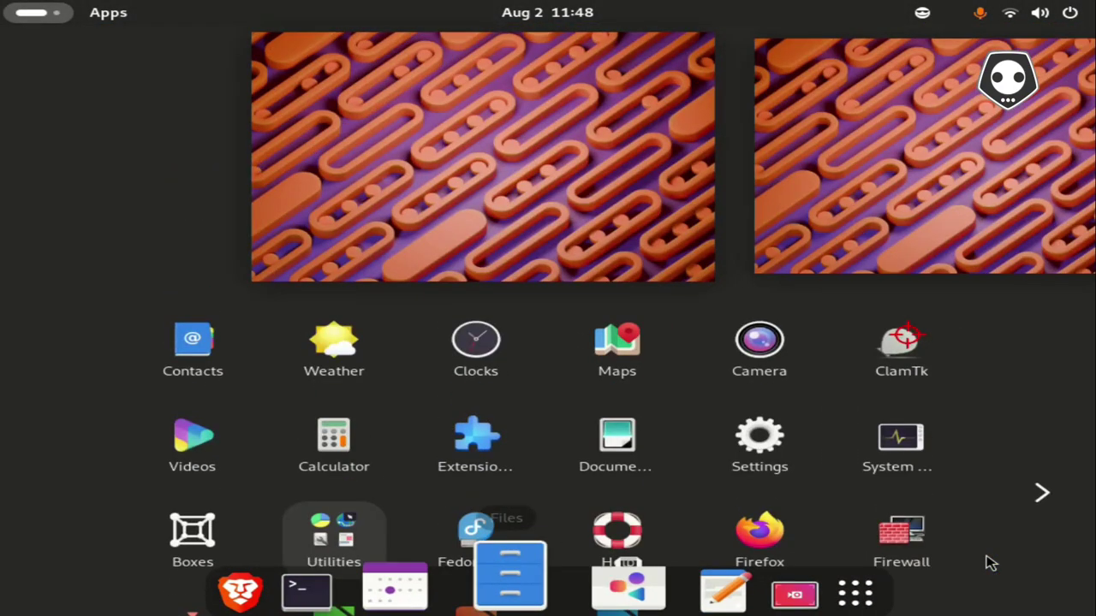
pyautogui.click(510, 582)
pyautogui.press('super+4')
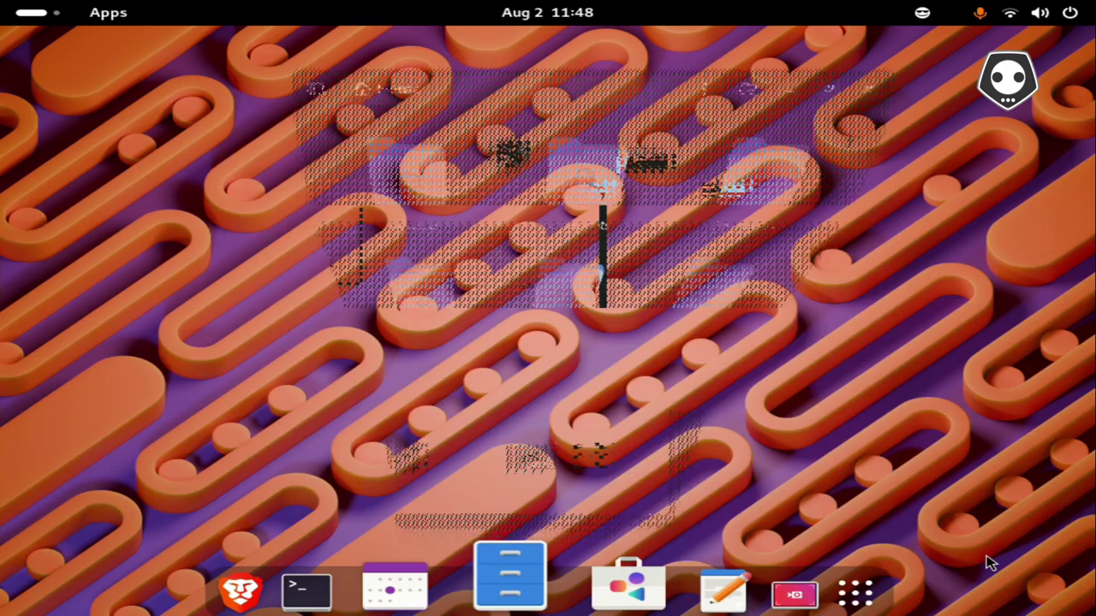
pyautogui.press('super+h')
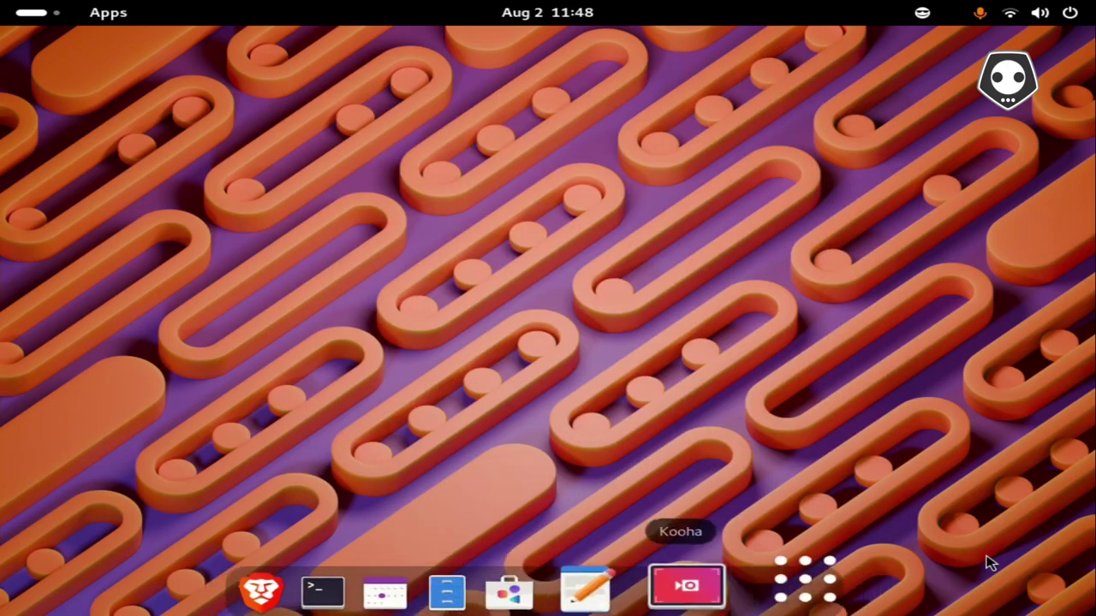
# Step: Launch the extensions manager from the app grid and maximise its window
pyautogui.press('super+a')
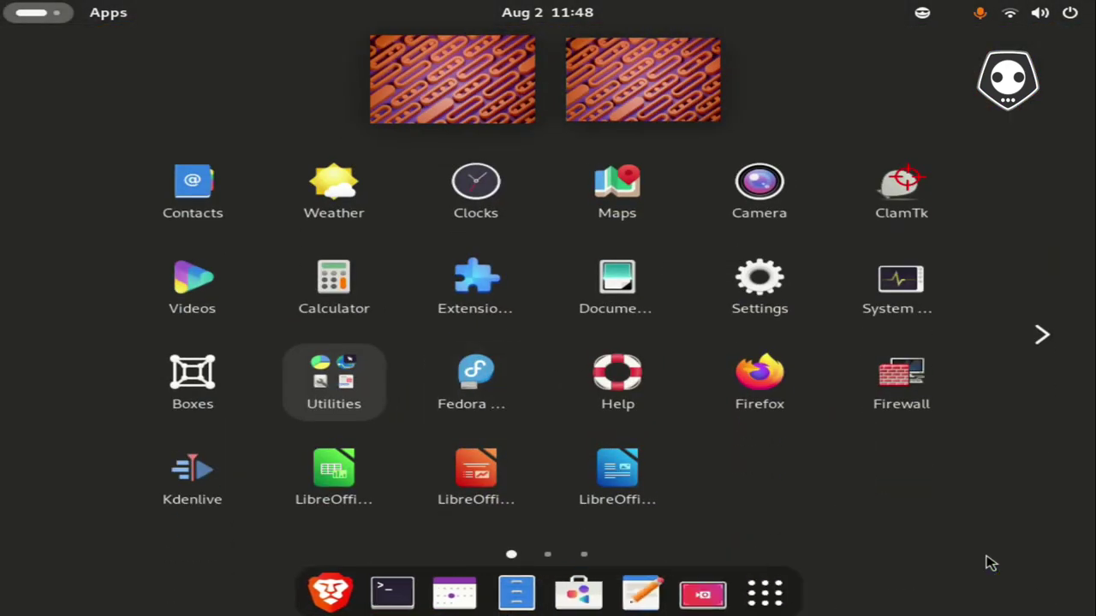
pyautogui.click(476, 293)
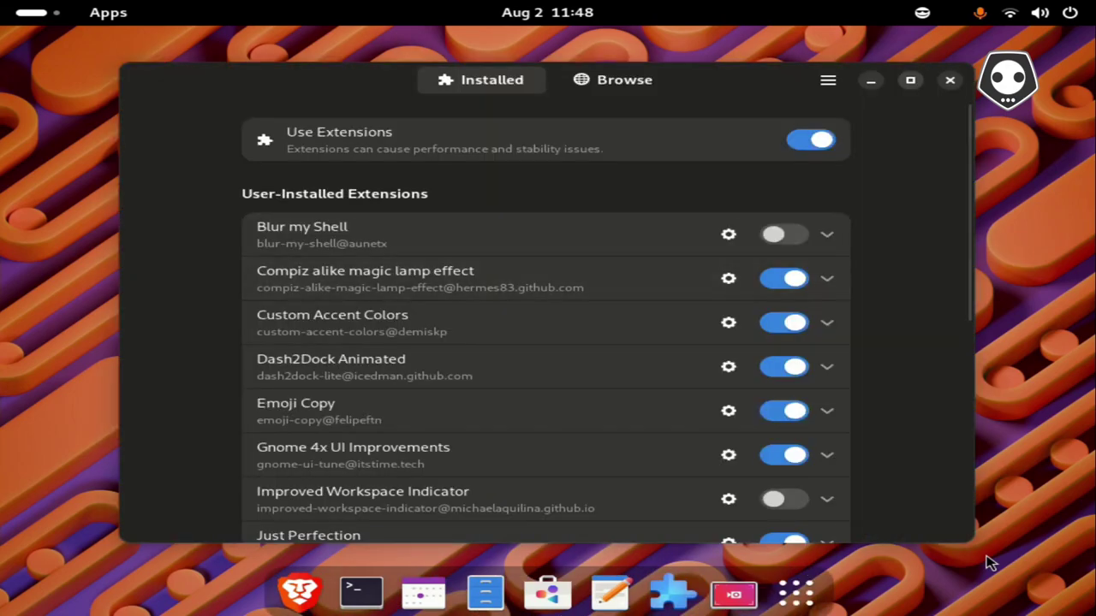
pyautogui.press('super+Up')
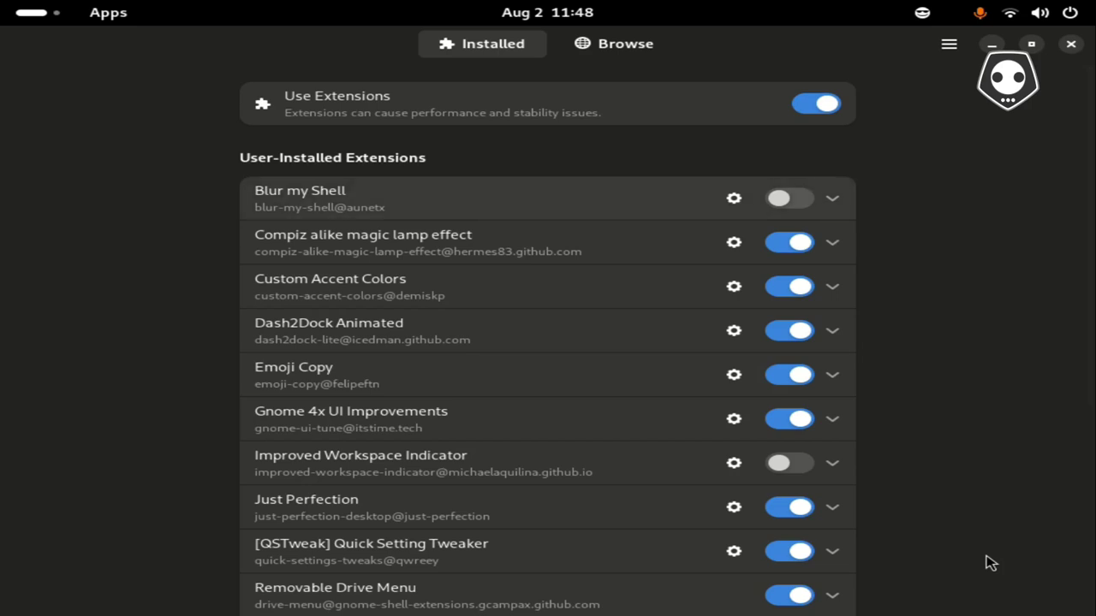
# Step: Show the activities overview, return to the extensions window, and bring up the minimised Files window and close it
pyautogui.press('super')
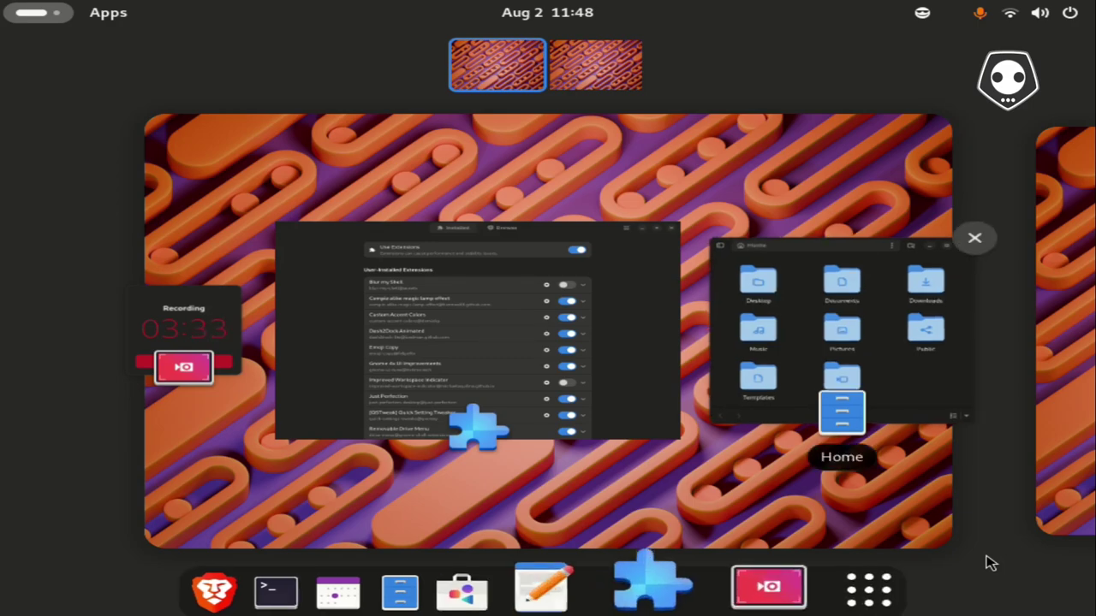
pyautogui.click(674, 589)
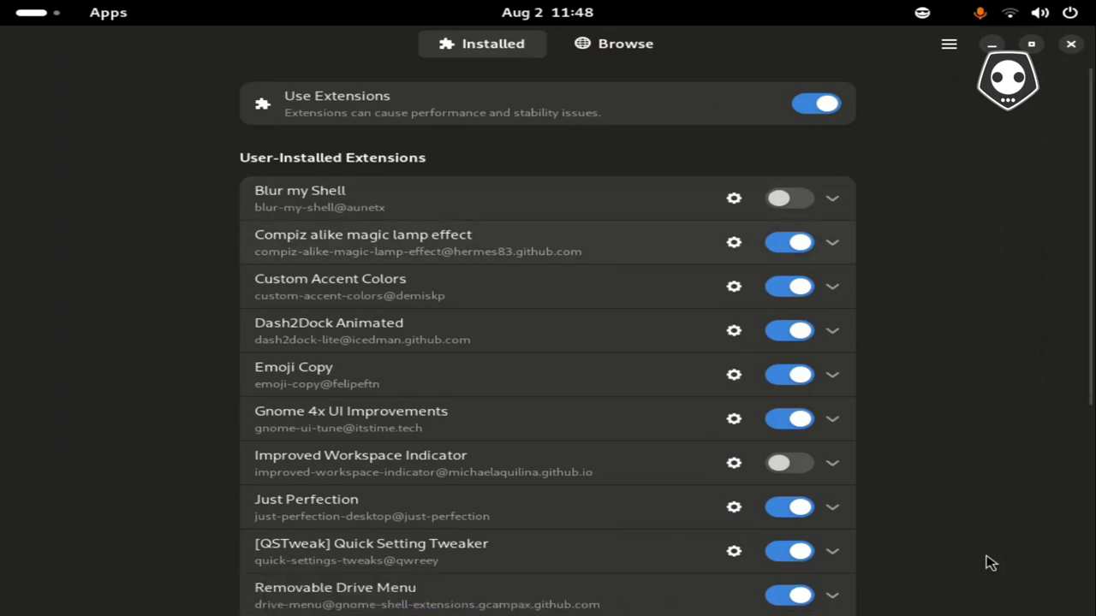
pyautogui.click(478, 584)
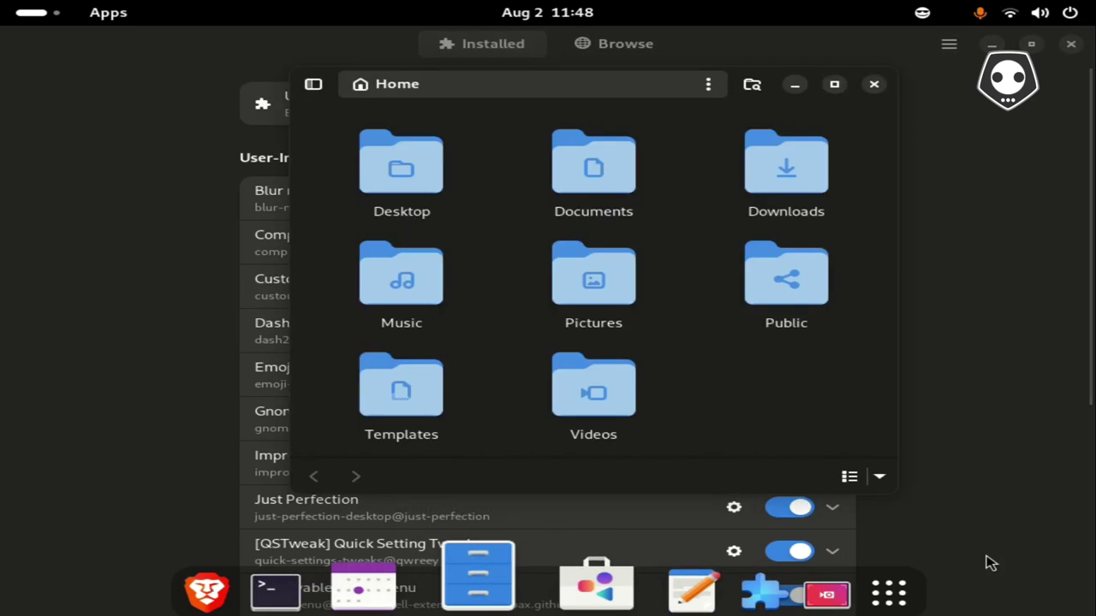
pyautogui.hotkey('alt', 'F4')
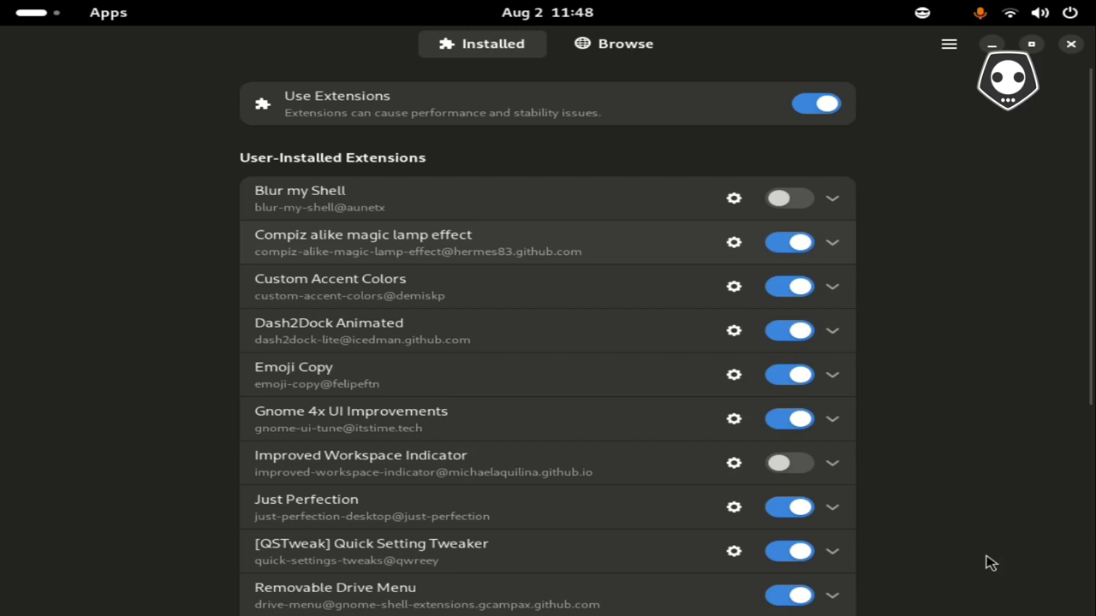
# Step: Browse the online extensions catalogue, search it for "geno", and return to the installed extensions list
pyautogui.click(614, 43)
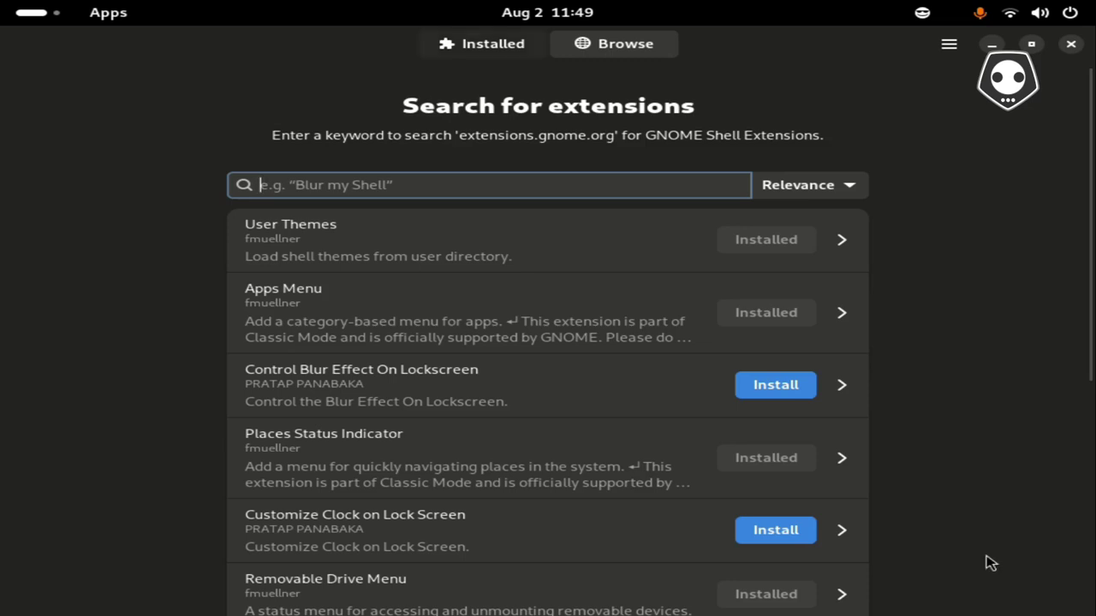
pyautogui.click(482, 44)
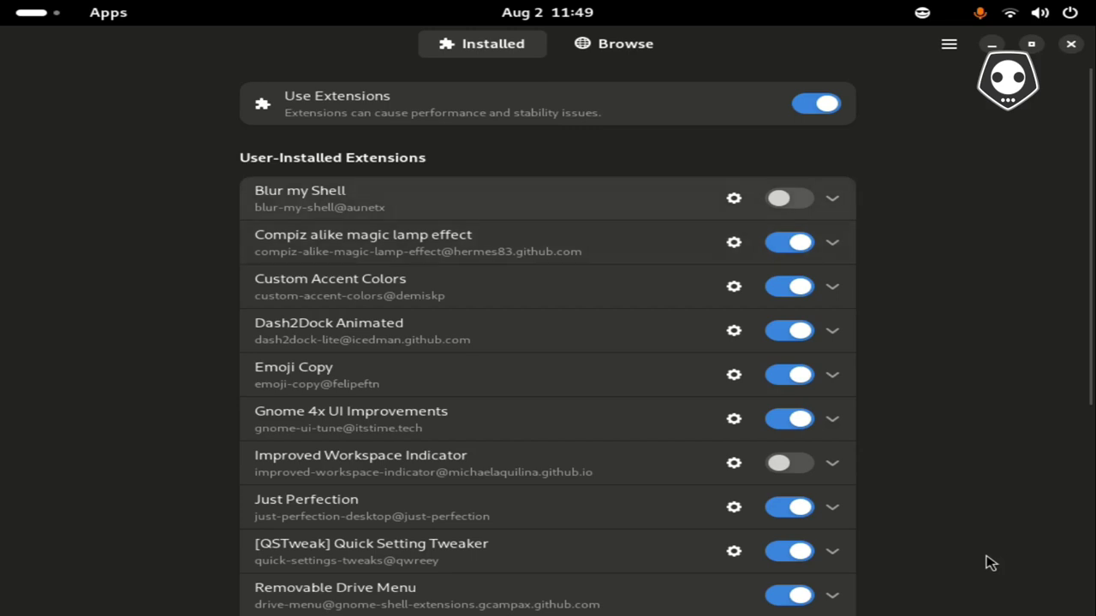
pyautogui.press('Tab')
pyautogui.press('Return')
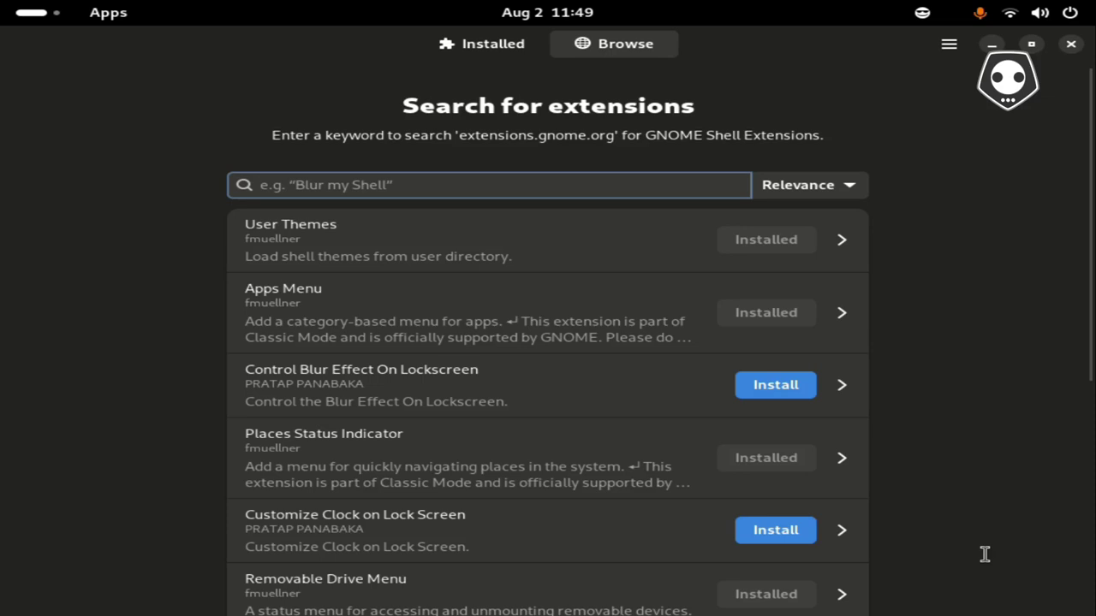
pyautogui.write('g')
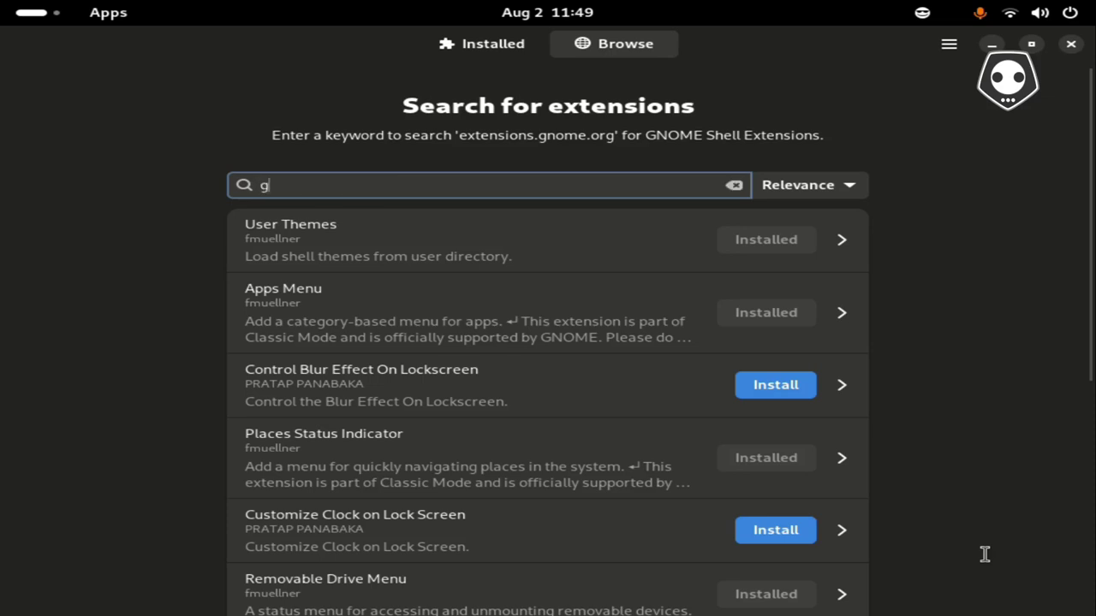
pyautogui.write('eno')
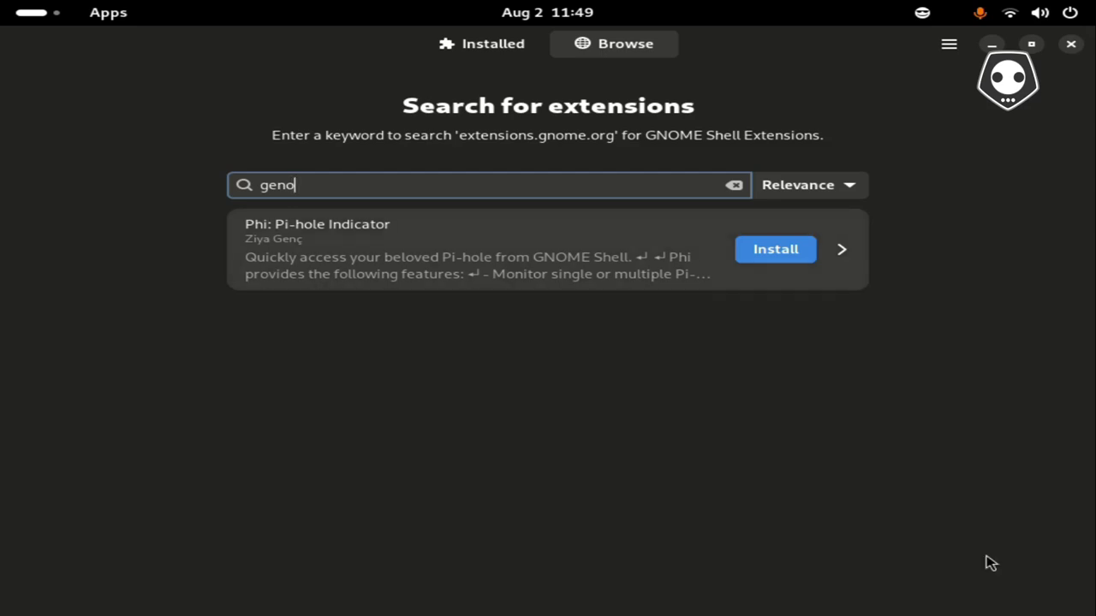
pyautogui.click(482, 44)
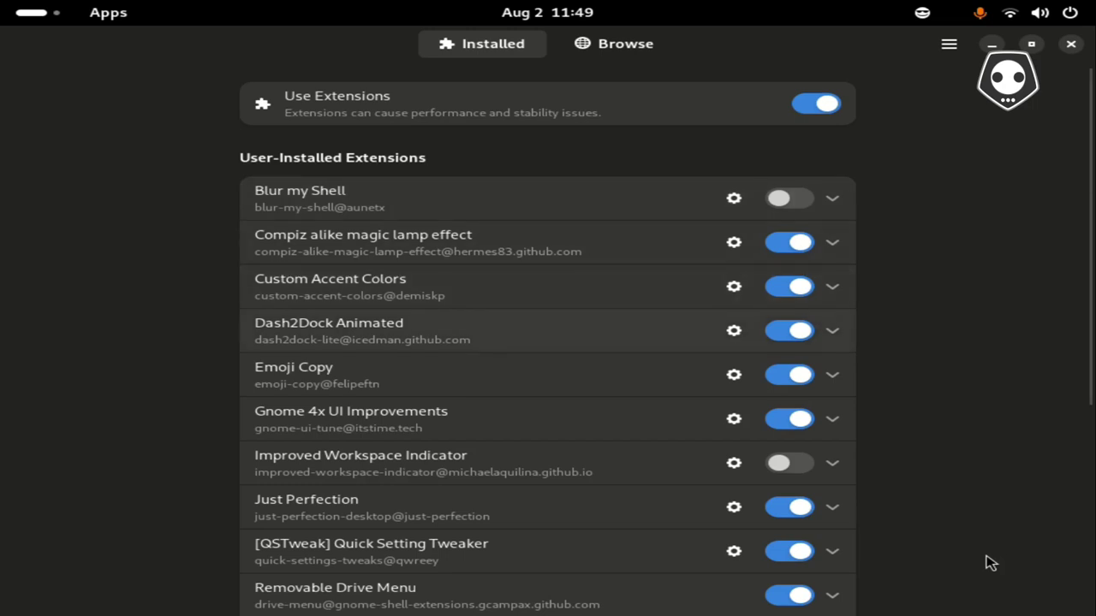
# Step: Launch the Brave browser from the dock and close it with all its tabs
pyautogui.moveTo(486, 601)
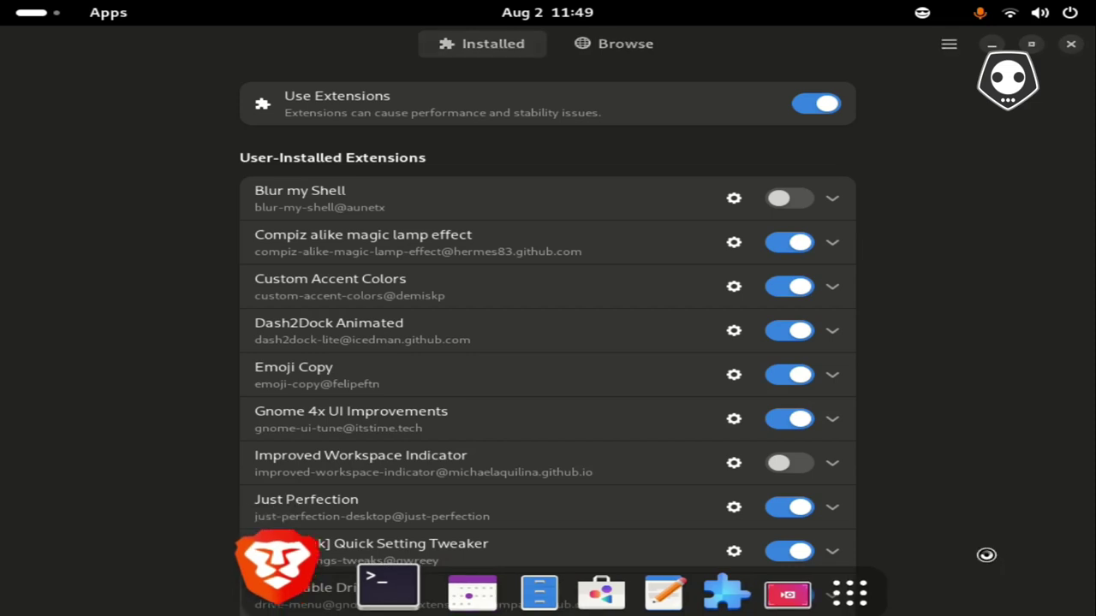
pyautogui.click(275, 567)
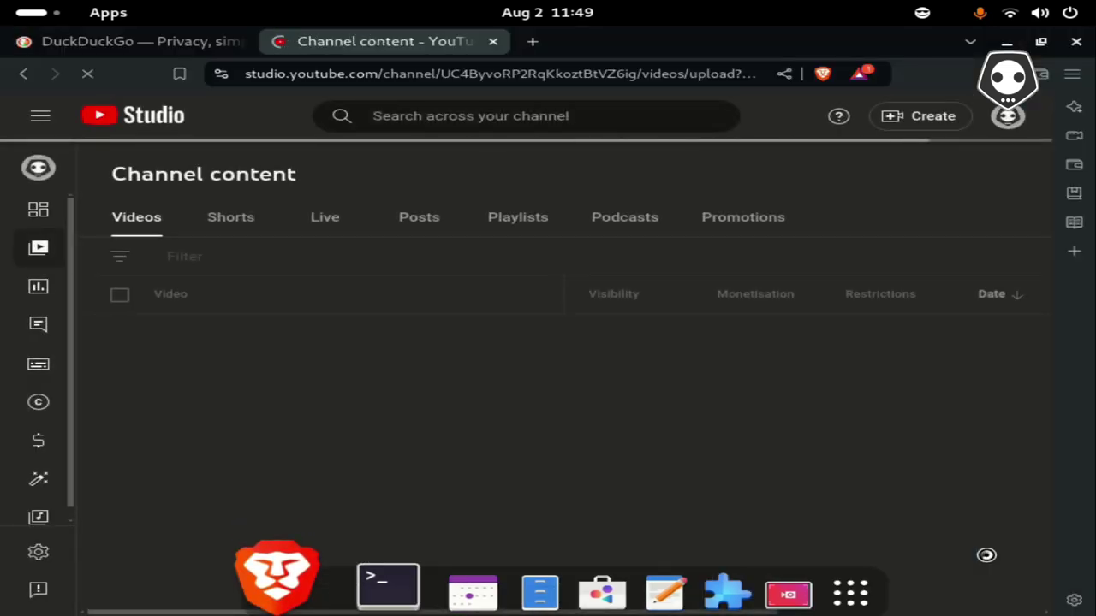
pyautogui.click(1076, 41)
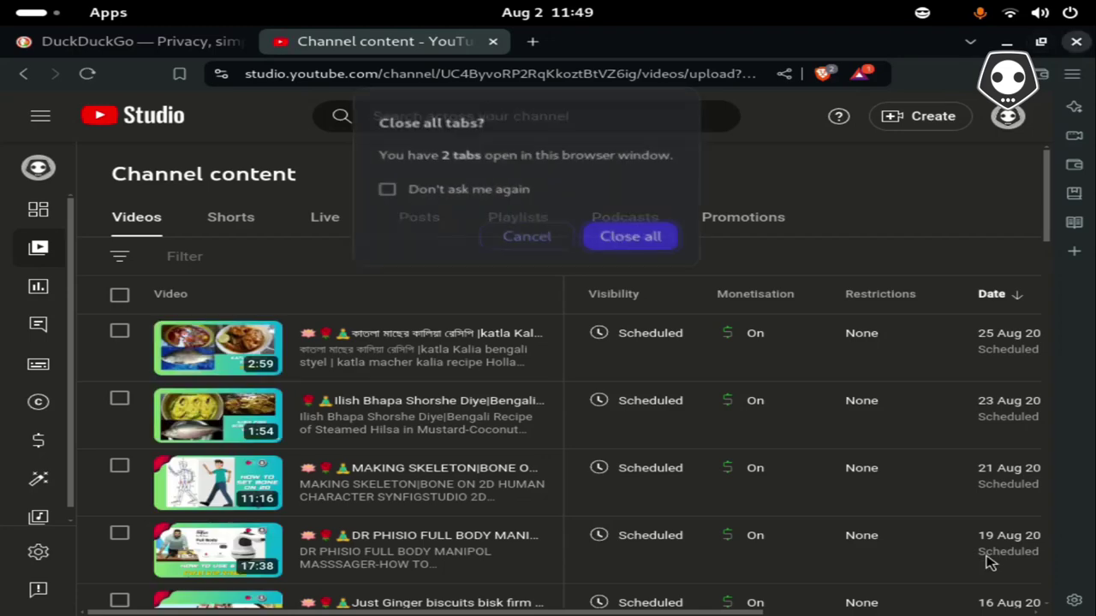
pyautogui.press('Return')
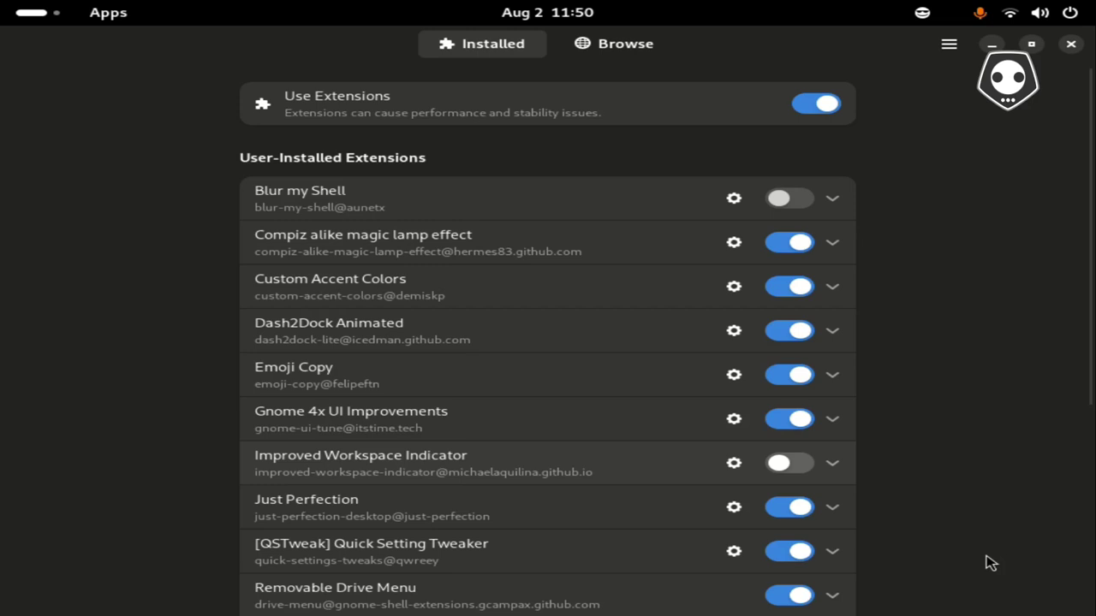
# Step: Turn the Improved Workspace Indicator extension on and back off, and minimise the extensions window
pyautogui.press('space')
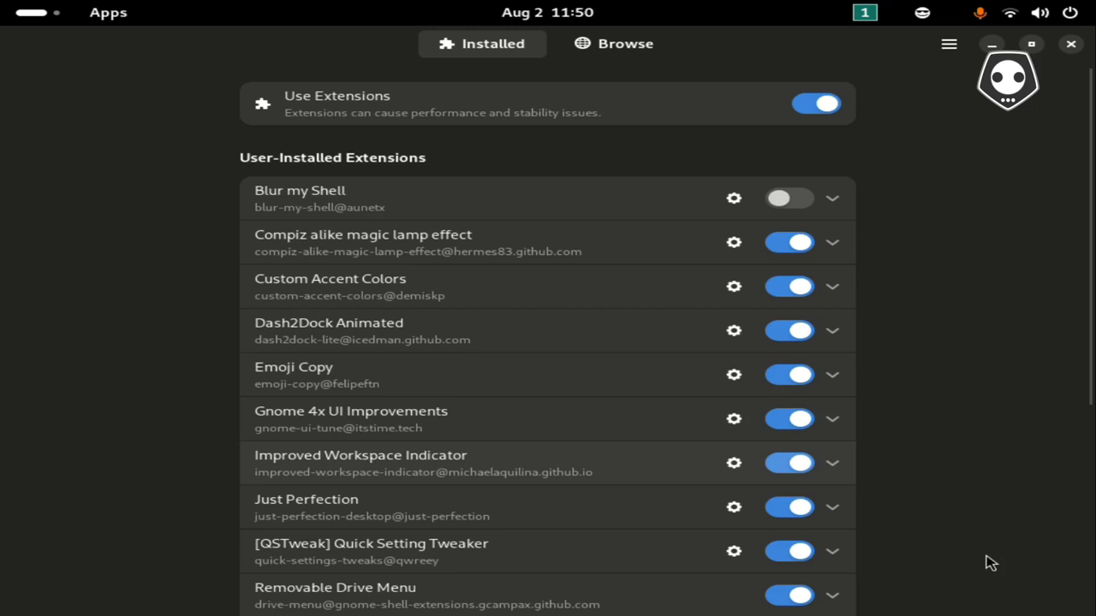
pyautogui.press('space')
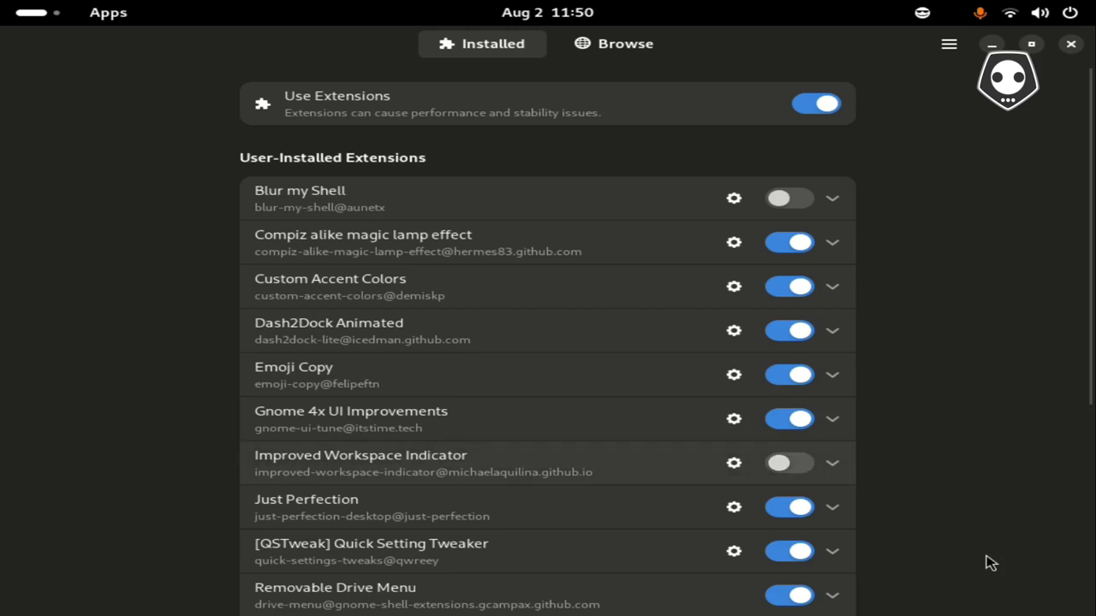
pyautogui.hotkey('shift', 'Tab')
pyautogui.press('Down')
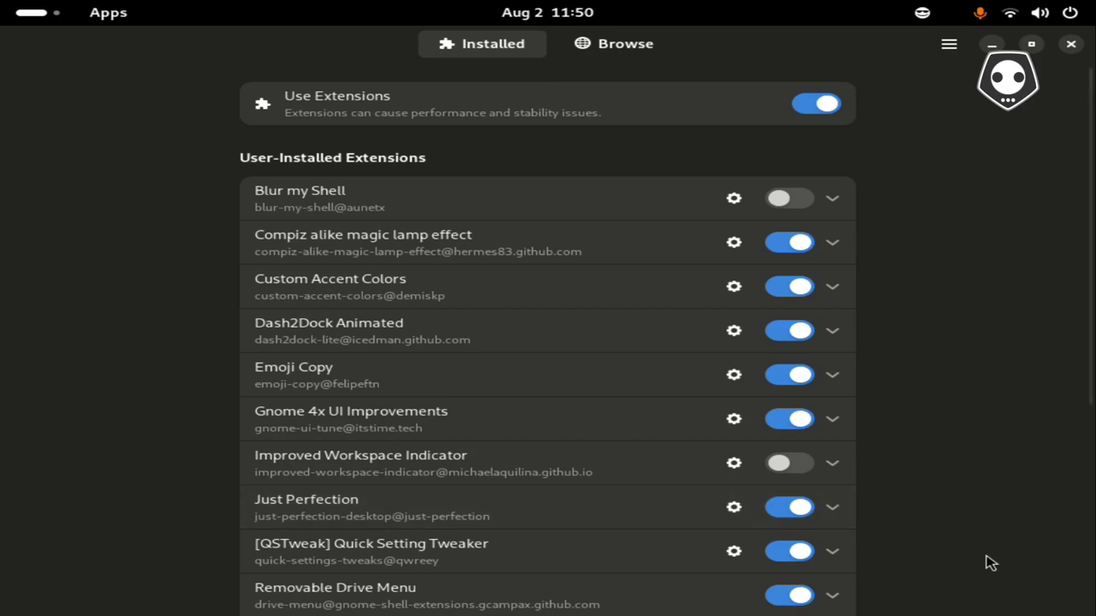
pyautogui.hotkey('ctrl', 'q')
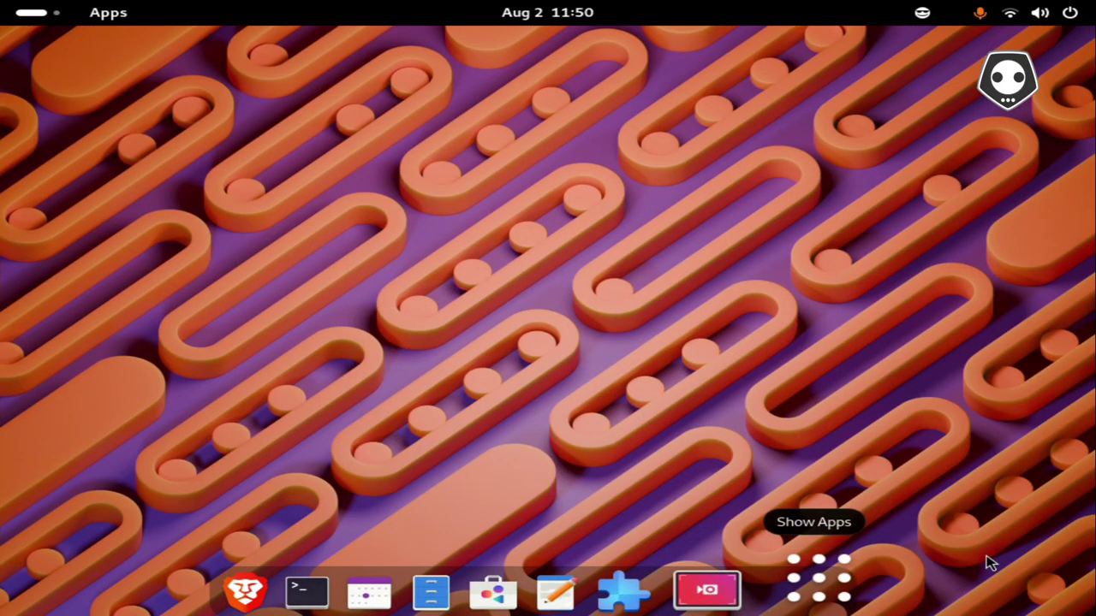
# Step: Launch Settings from the app grid, show the Online Accounts page and maximise the window
pyautogui.press('super+a')
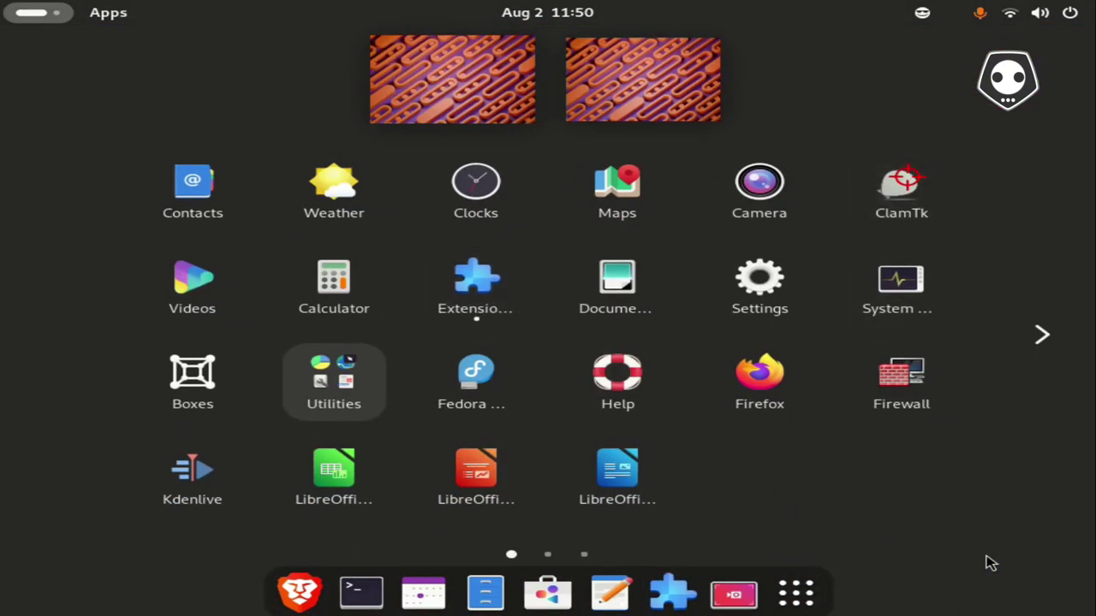
pyautogui.press('Left')
pyautogui.press('Return')
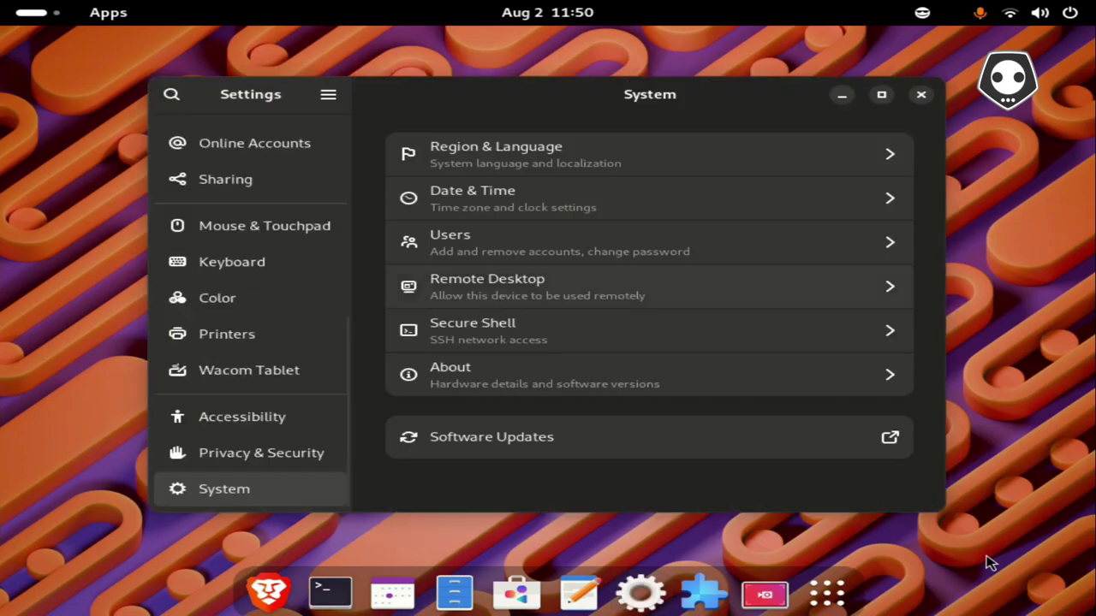
pyautogui.click(250, 143)
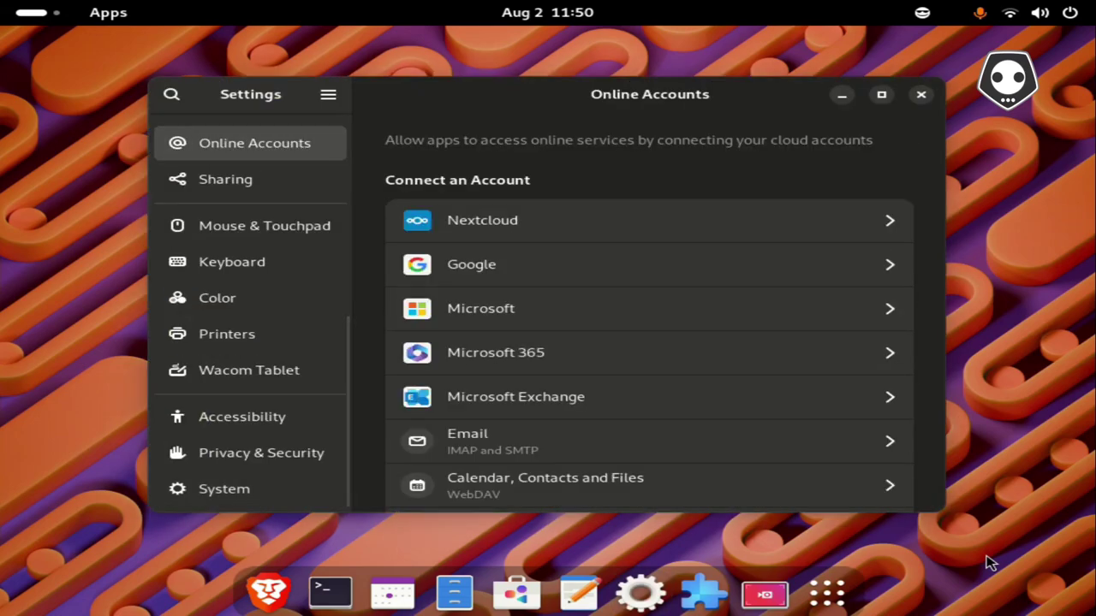
pyautogui.press('super+Up')
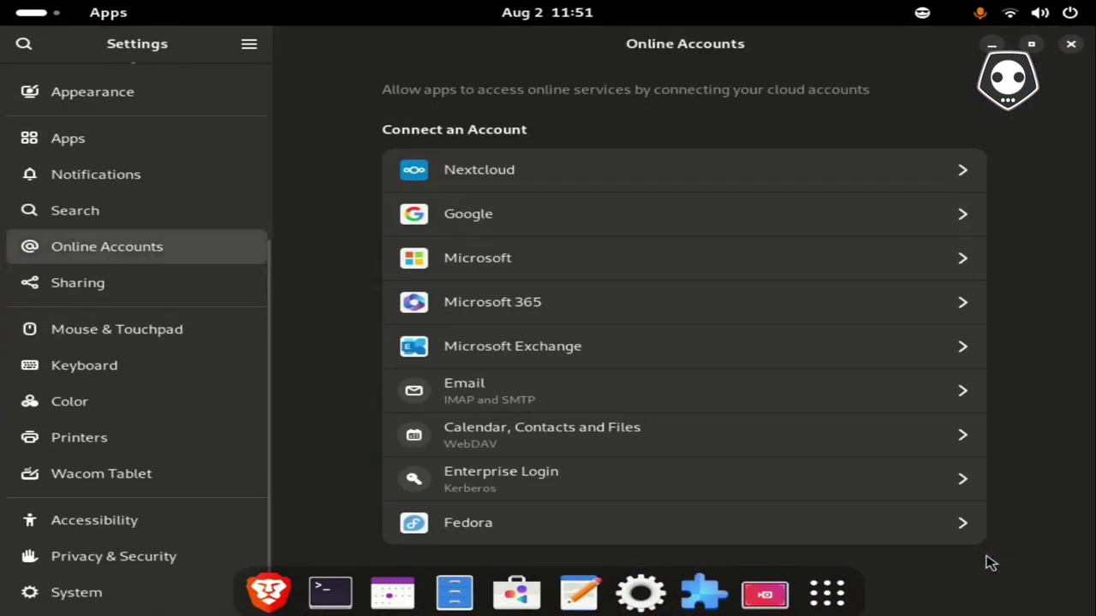
# Step: Go through the Wi-Fi, Network and Bluetooth pages of Settings
pyautogui.press('Up')
pyautogui.press('Up')
pyautogui.press('Up')
pyautogui.press('Up')
pyautogui.press('Up')
pyautogui.press('Up')
pyautogui.press('Up')
pyautogui.press('Up')
pyautogui.press('Up')
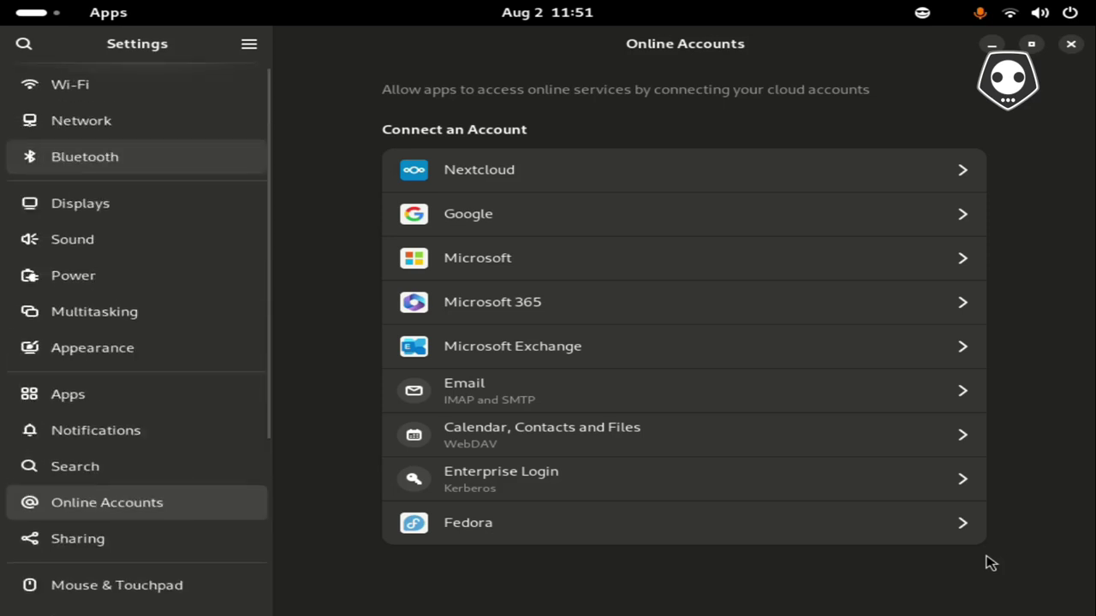
pyautogui.press('Up')
pyautogui.press('Up')
pyautogui.press('Return')
pyautogui.press('Down')
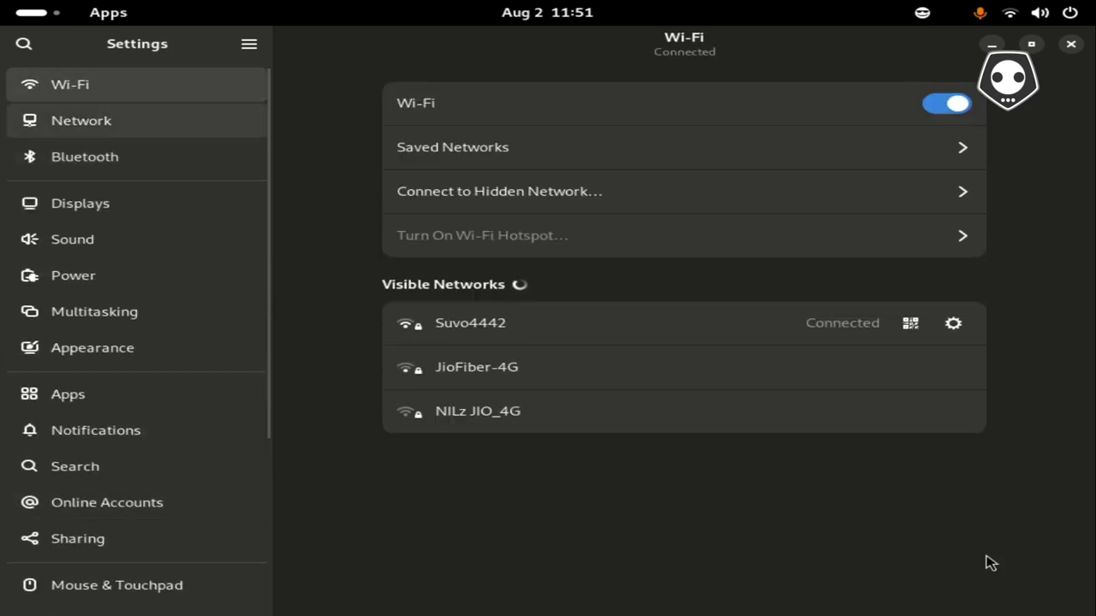
pyautogui.press('Return')
# Step: View the Displays, Sound, Power and Multitasking pages, including the multi-monitor and app switching options
pyautogui.press('Return')
pyautogui.press('Down')
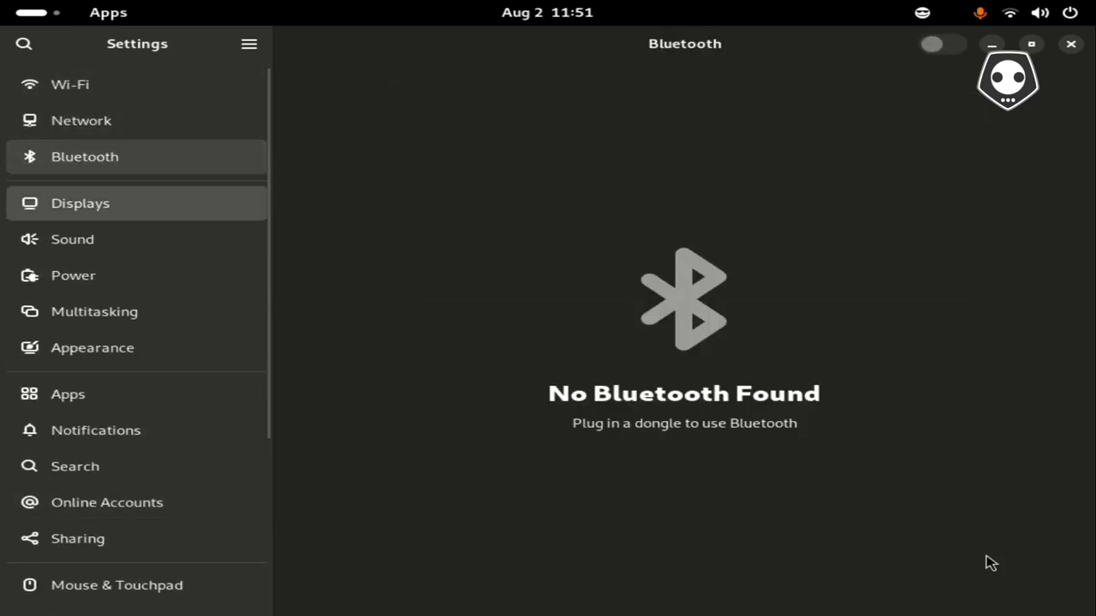
pyautogui.press('Return')
pyautogui.press('Return')
pyautogui.press('Down')
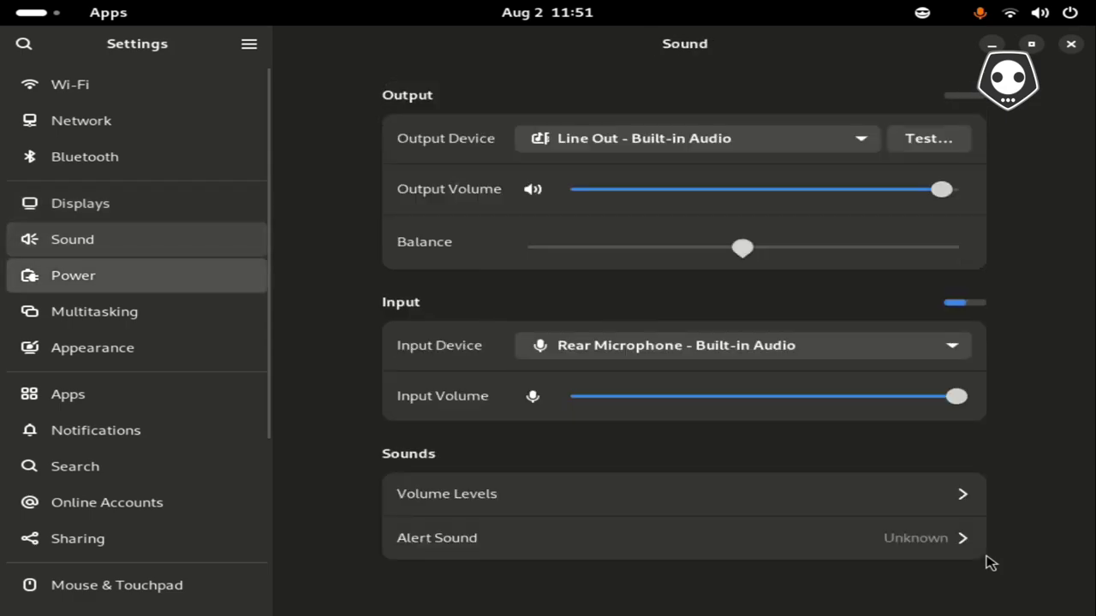
pyautogui.press('Return')
pyautogui.press('Down')
pyautogui.press('Return')
pyautogui.press('Down')
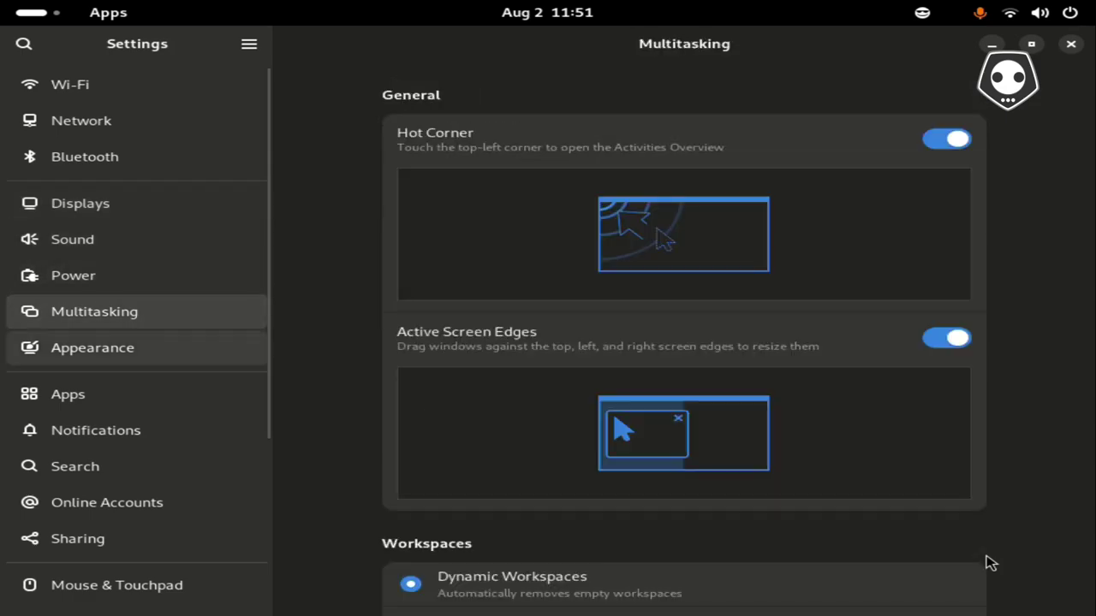
pyautogui.scroll(-10, 991, 563)
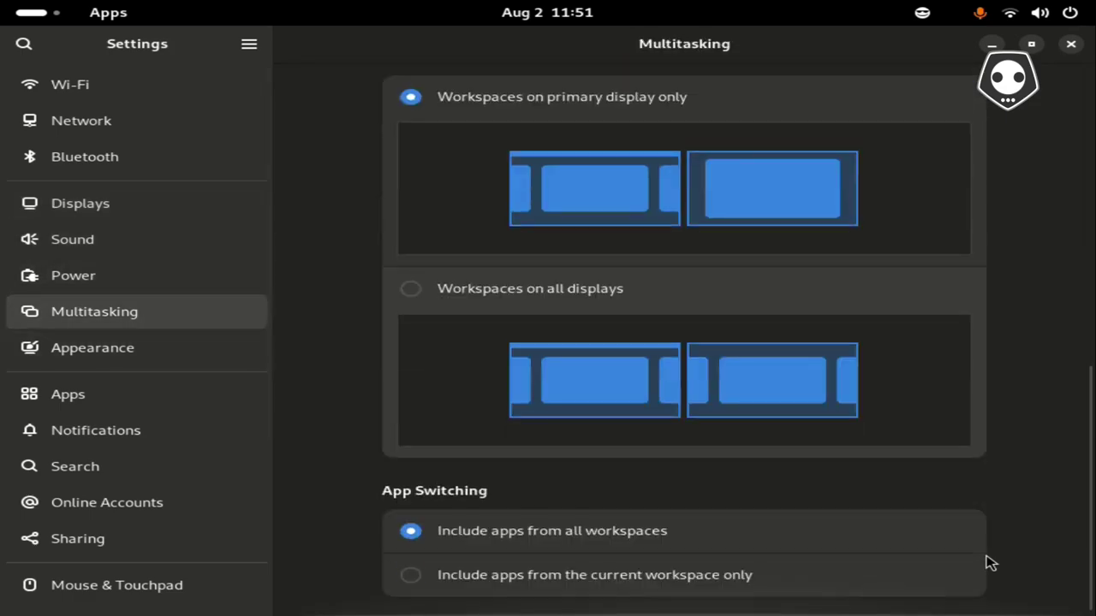
# Step: View the Appearance, Apps and Notifications pages of Settings
pyautogui.press('Return')
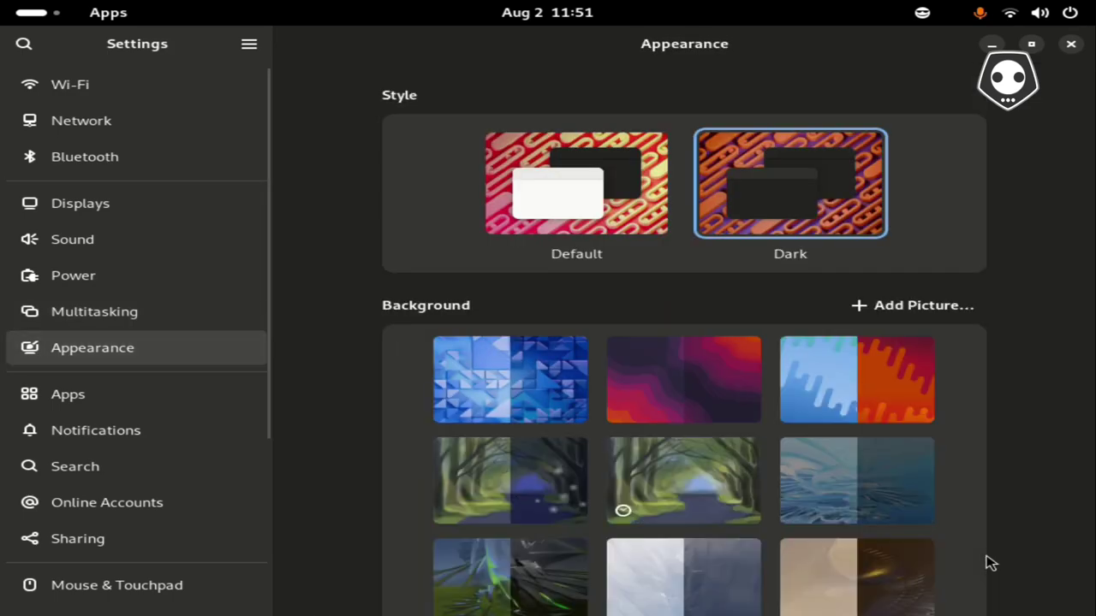
pyautogui.press('Down')
pyautogui.press('Return')
pyautogui.press('Down')
pyautogui.press('Return')
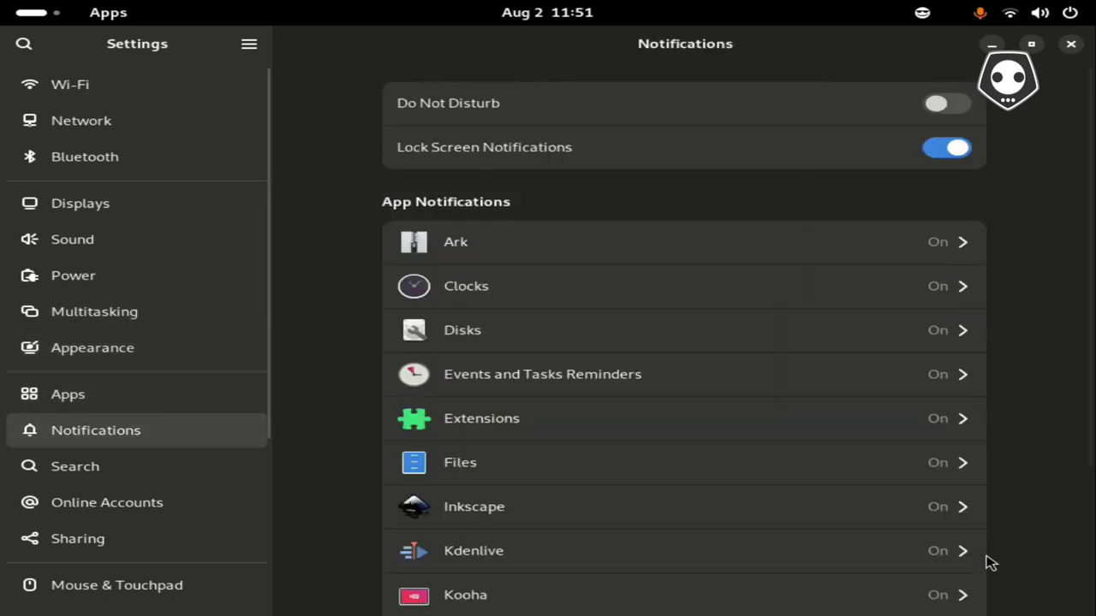
# Step: Close Settings and bring back the minimised extensions window from the dock
pyautogui.hotkey('ctrl', 'q')
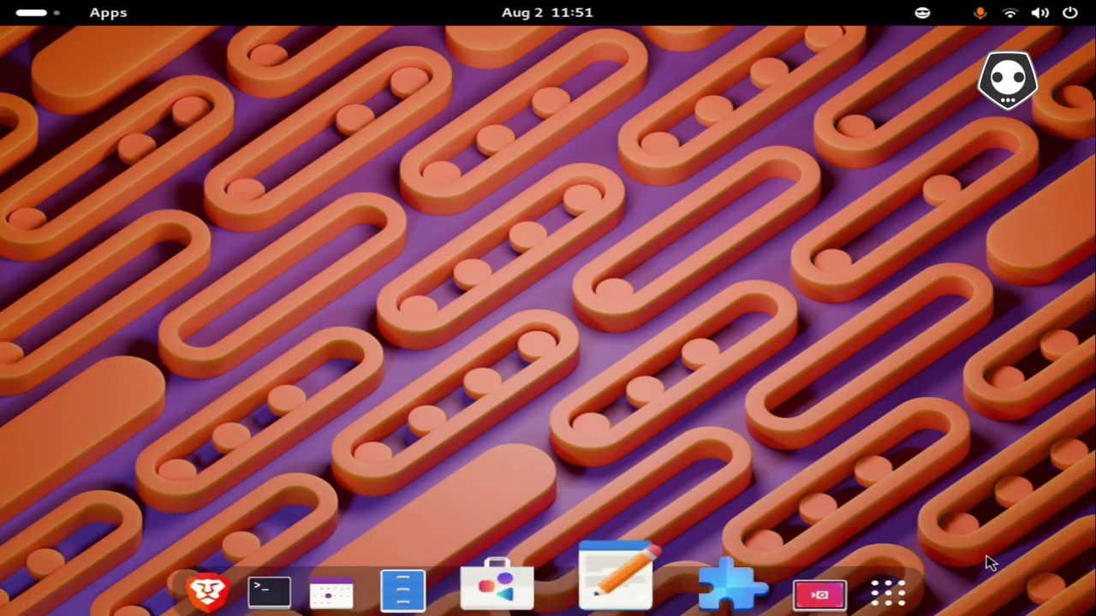
pyautogui.click(681, 582)
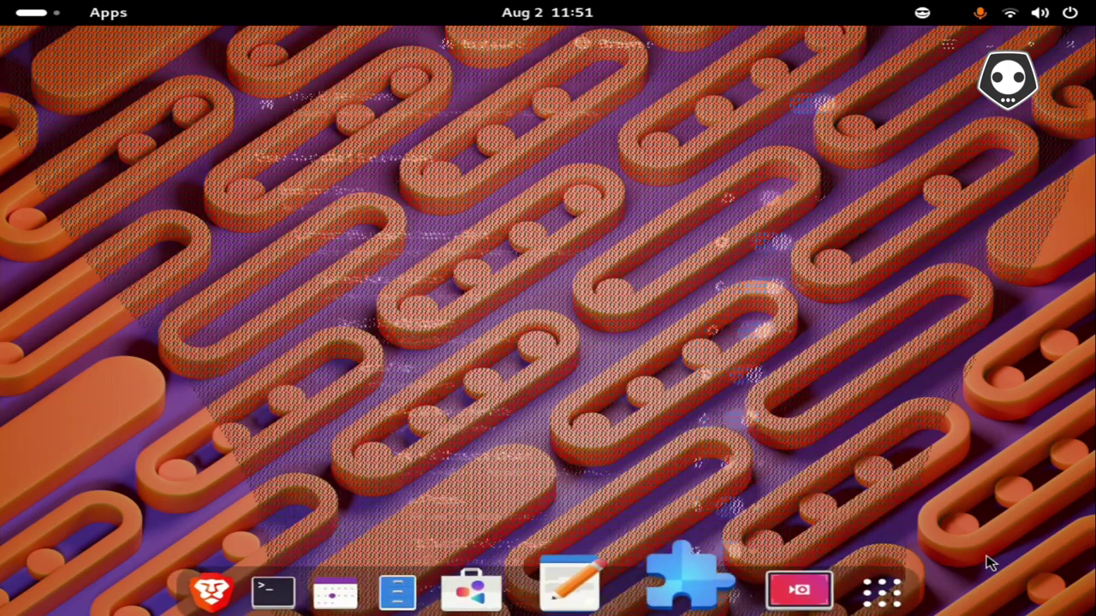
# Step: View the quick settings panel with its notifications and the Emoji Copy picker, and close them again
pyautogui.scroll(-3, 989, 563)
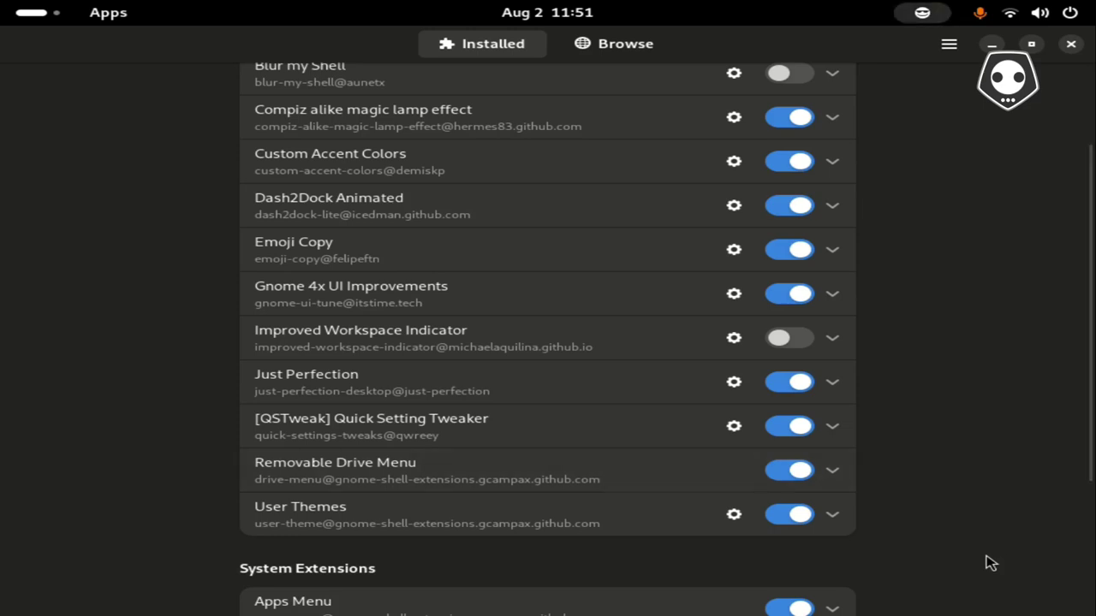
pyautogui.press('super+s')
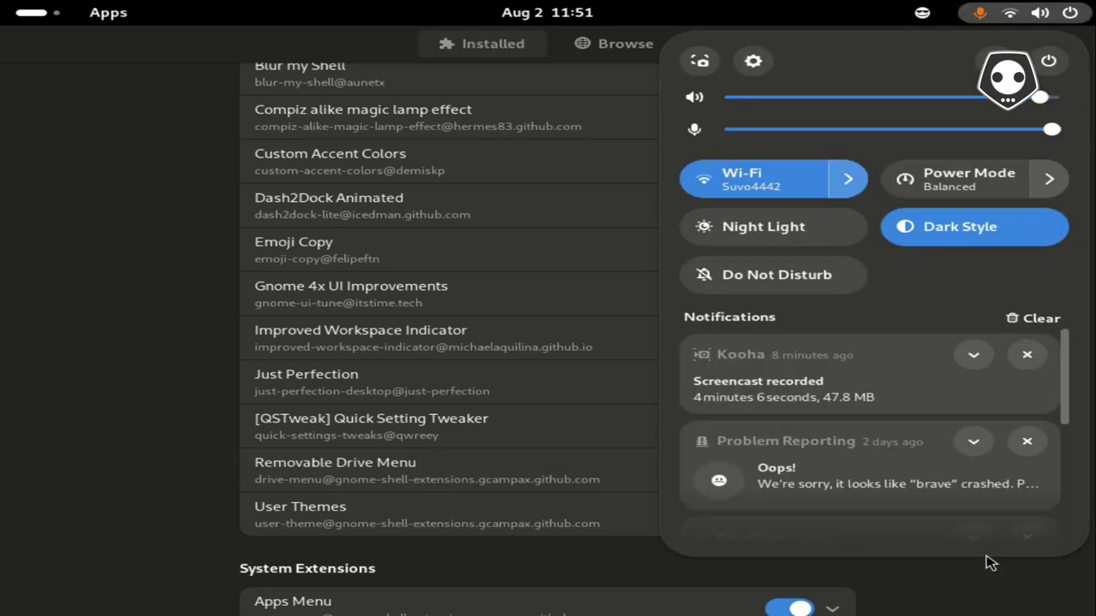
pyautogui.press('super+period')
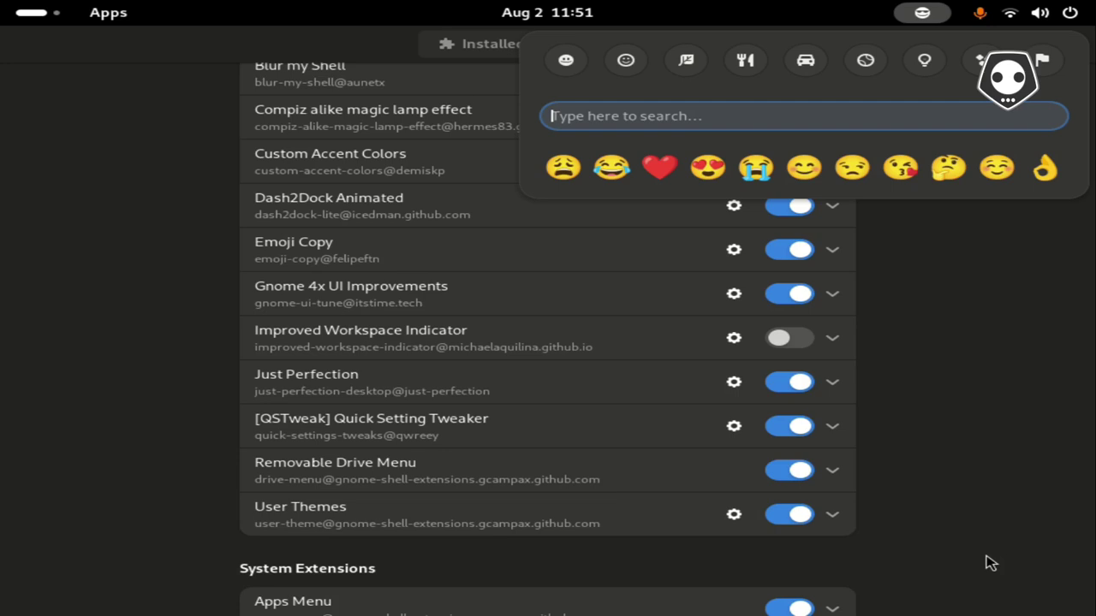
pyautogui.press('Escape')
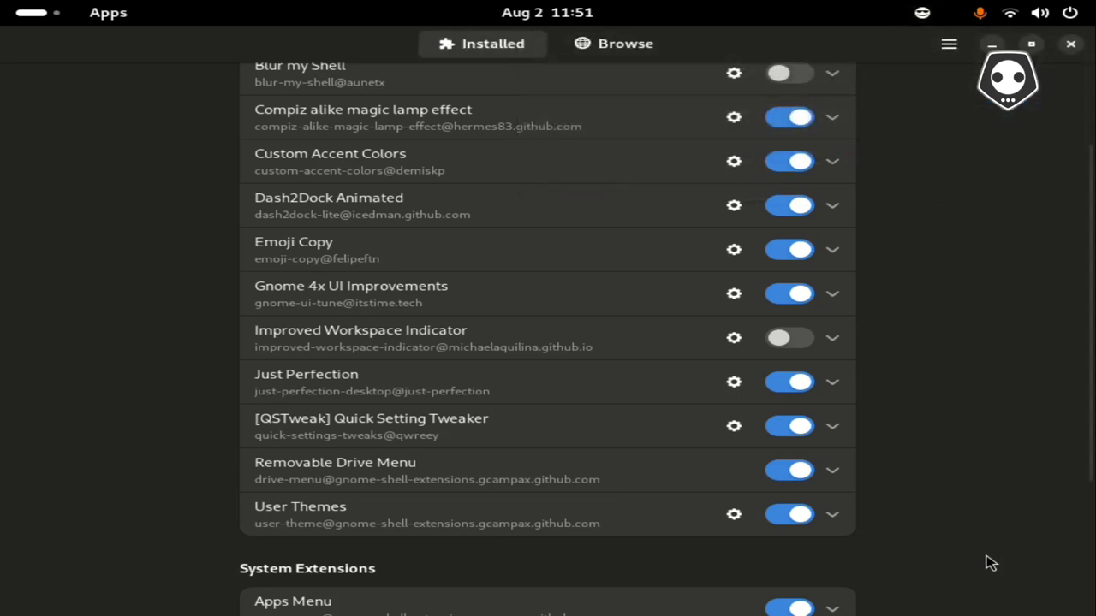
# Step: Look through the list of user-installed extensions and return to its beginning
pyautogui.scroll(-2, 991, 562)
pyautogui.scroll(5, 991, 562)
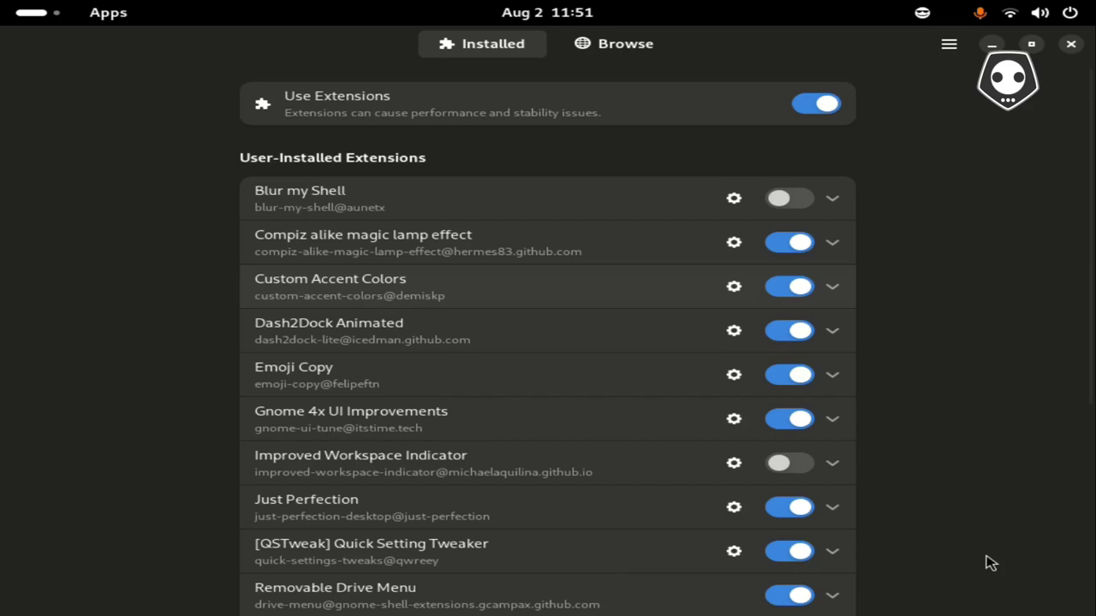
pyautogui.scroll(-5, 991, 563)
pyautogui.scroll(5, 990, 563)
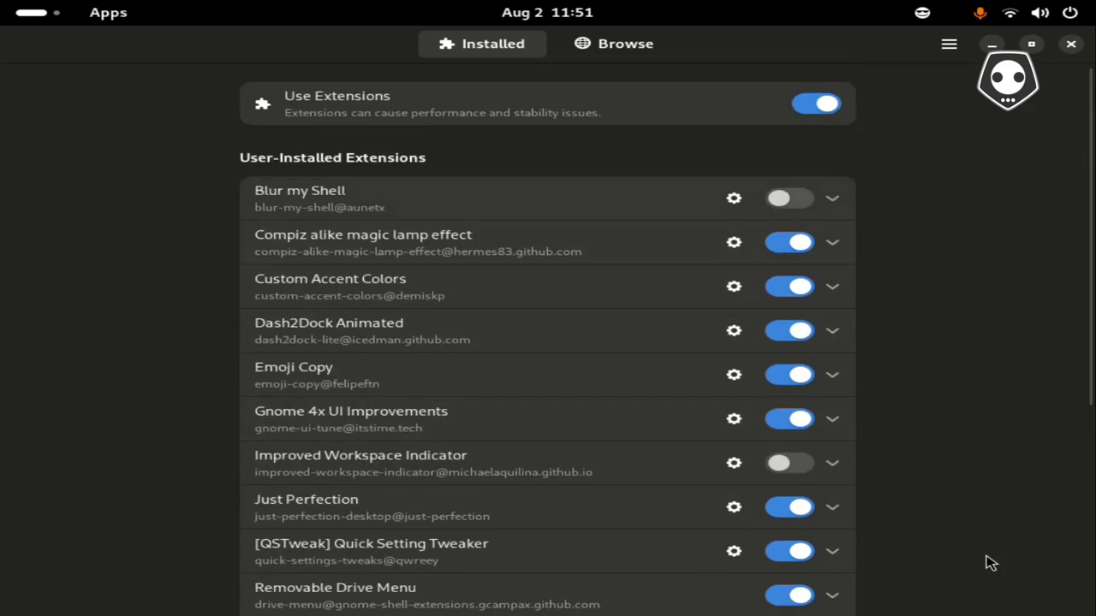
# Step: Switch the Apps Menu system extension off and back on
pyautogui.scroll(-8, 990, 562)
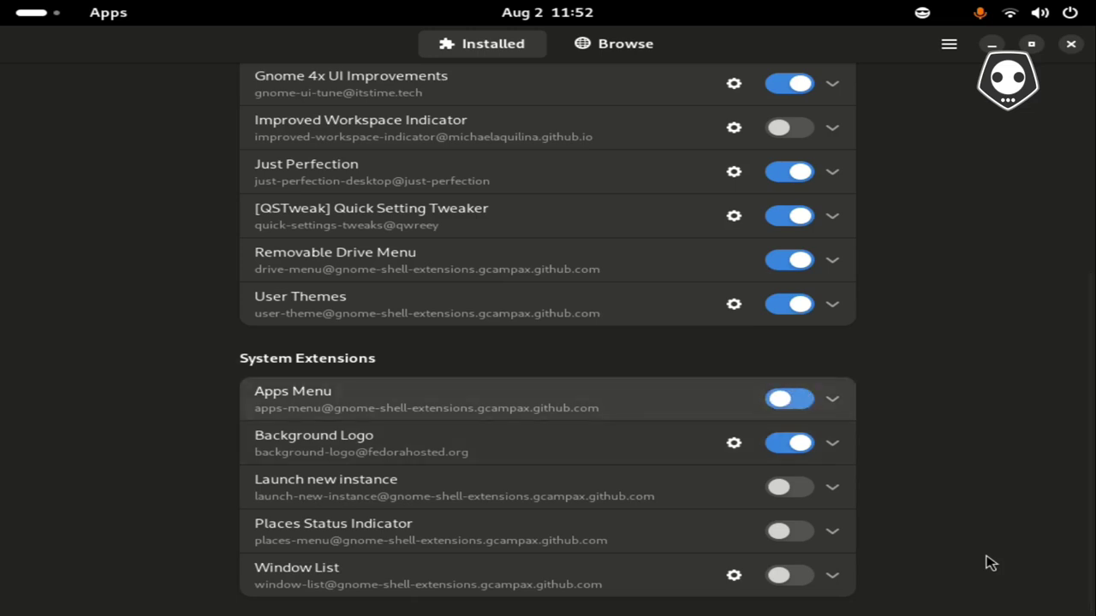
pyautogui.press('space')
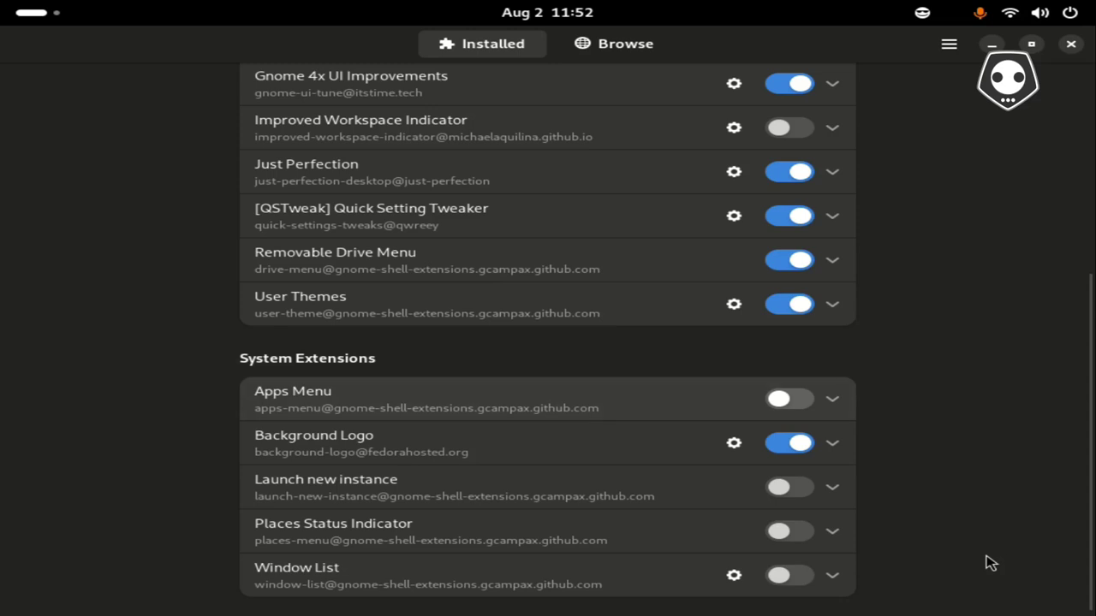
pyautogui.click(789, 399)
# Step: Browse the application categories of the Apps menu from Favorites down to Other, and close the menu
pyautogui.click(108, 13)
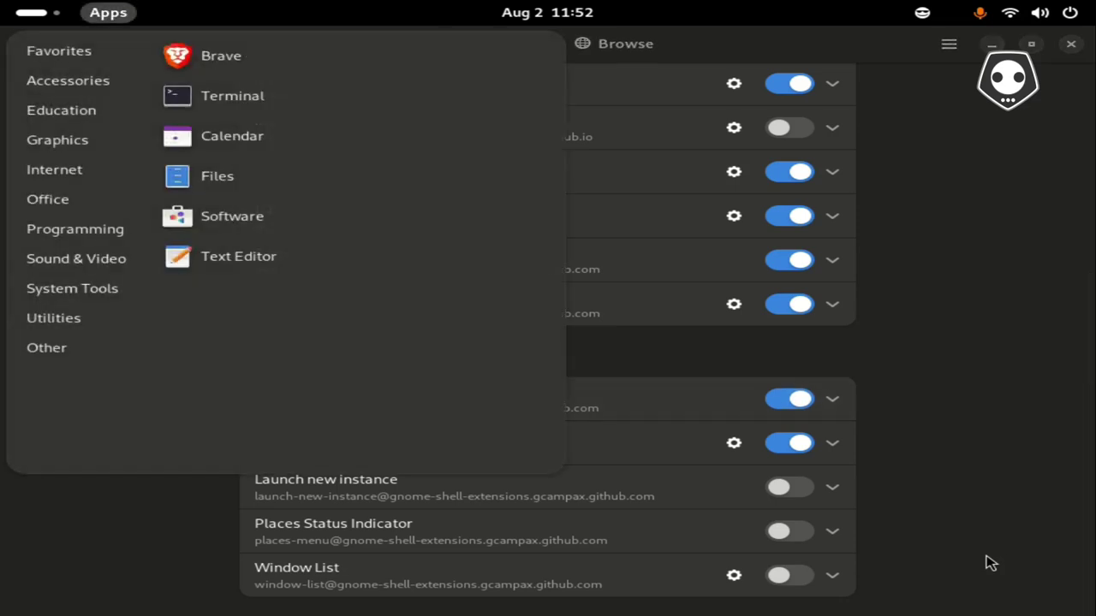
pyautogui.press('Down')
pyautogui.press('Down')
pyautogui.press('Down')
pyautogui.press('Down')
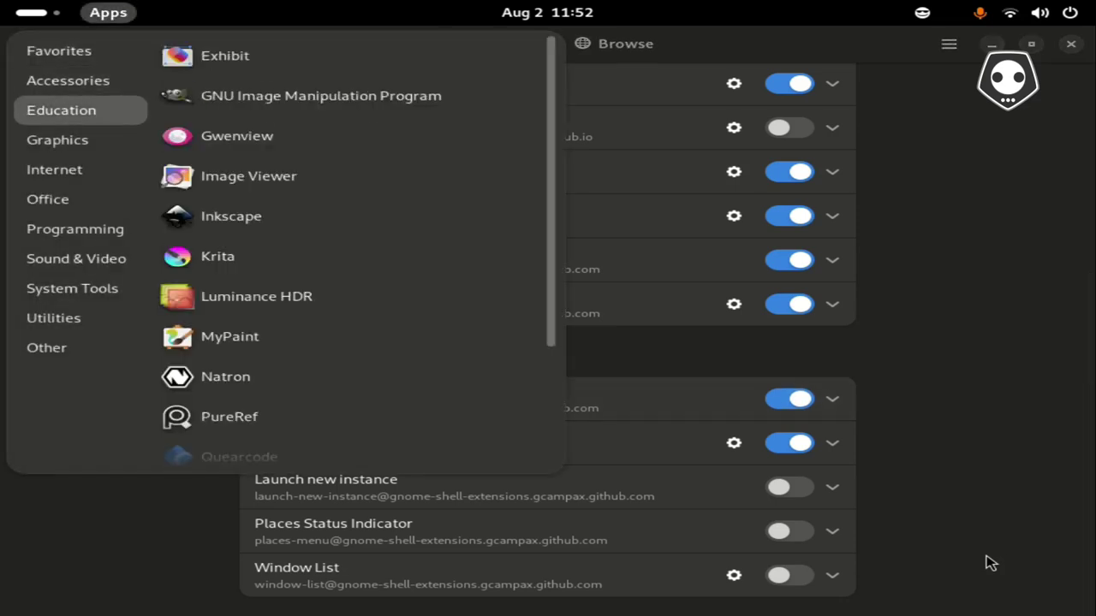
pyautogui.press('Down')
pyautogui.press('Down')
pyautogui.press('Down')
pyautogui.press('Down')
pyautogui.press('Down')
pyautogui.press('Down')
pyautogui.press('Down')
pyautogui.press('Down')
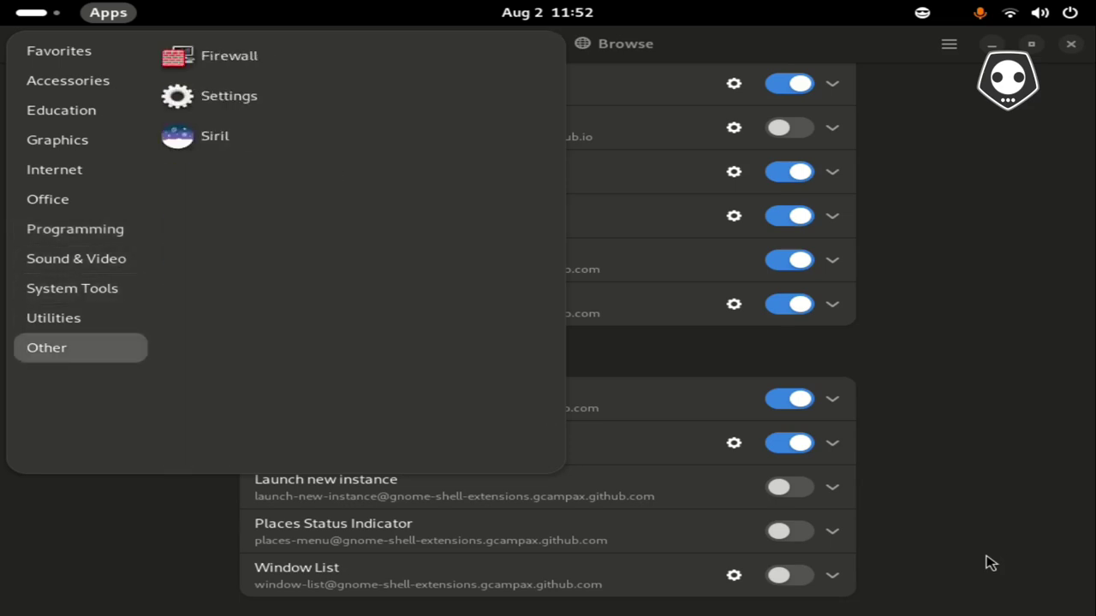
pyautogui.press('Up')
pyautogui.press('Escape')
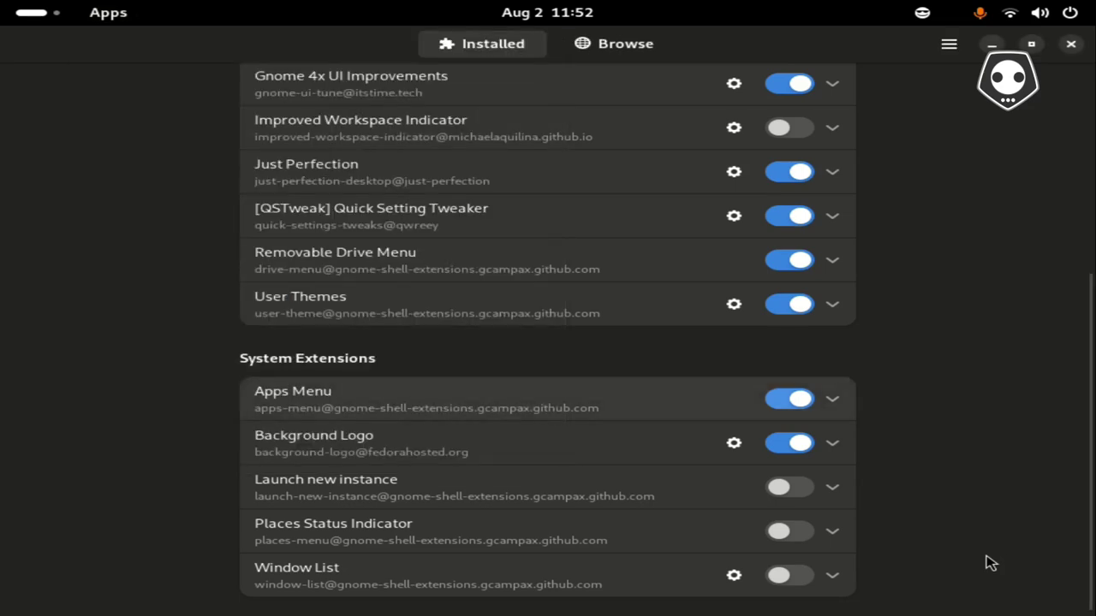
# Step: Disable the Apps Menu system extension and restore the extensions window from its maximised size
pyautogui.press('space')
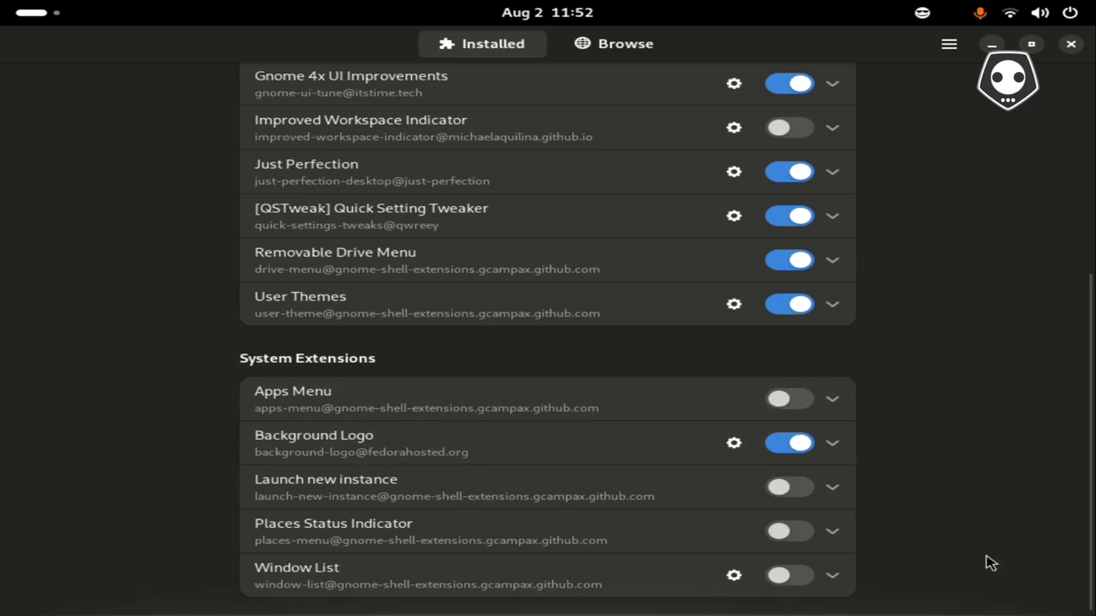
pyautogui.scroll(5, 991, 562)
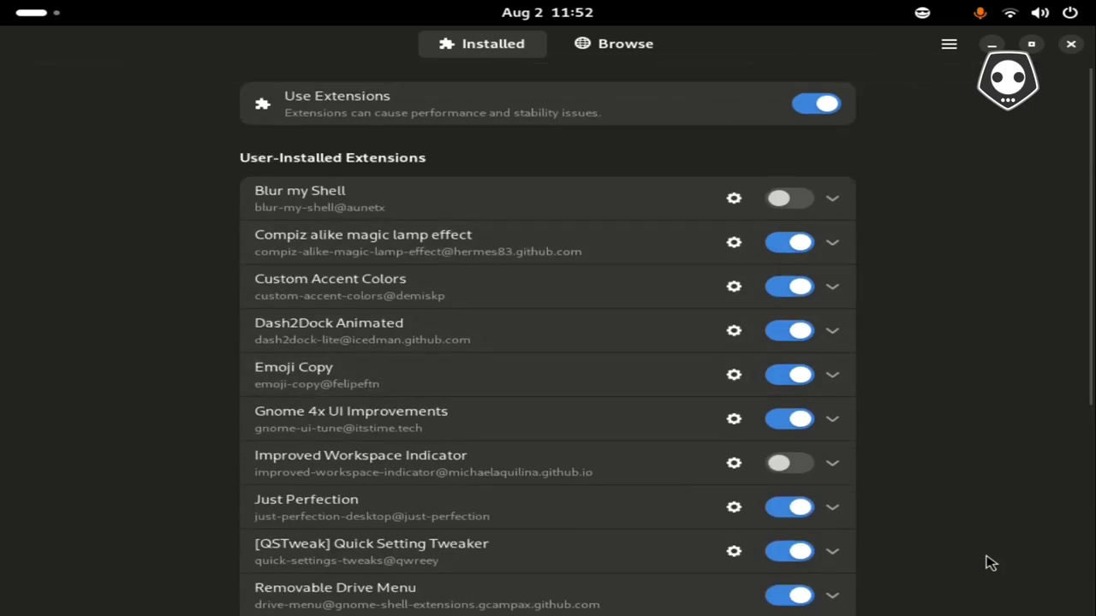
pyautogui.press('super+Down')
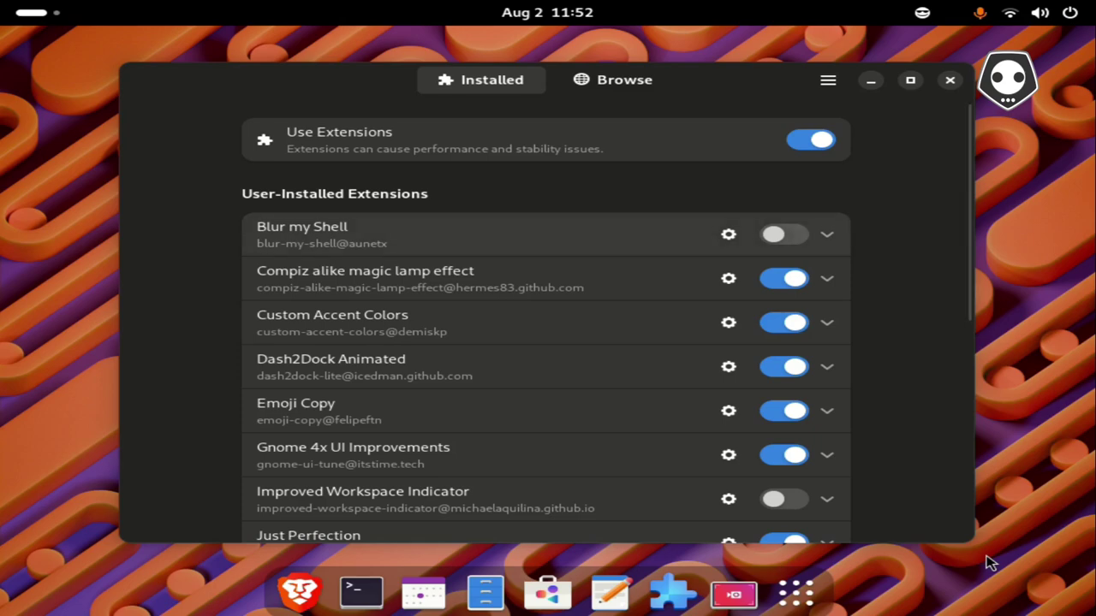
# Step: Skim the installed extensions once more and close the extensions window
pyautogui.scroll(-1, 546, 366)
pyautogui.scroll(1, 546, 367)
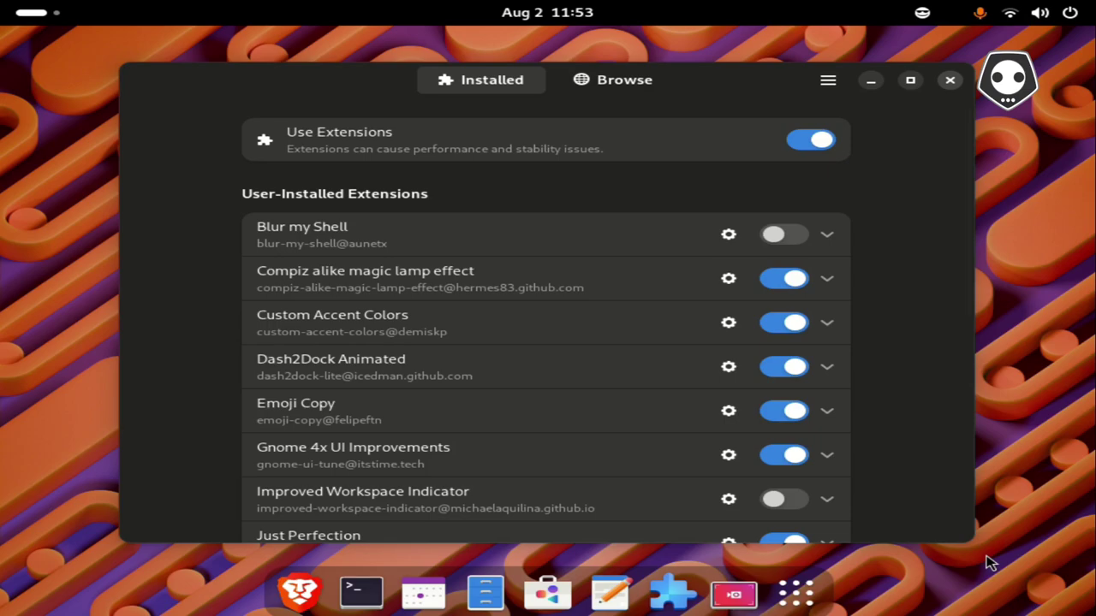
pyautogui.hotkey('ctrl', 'q')
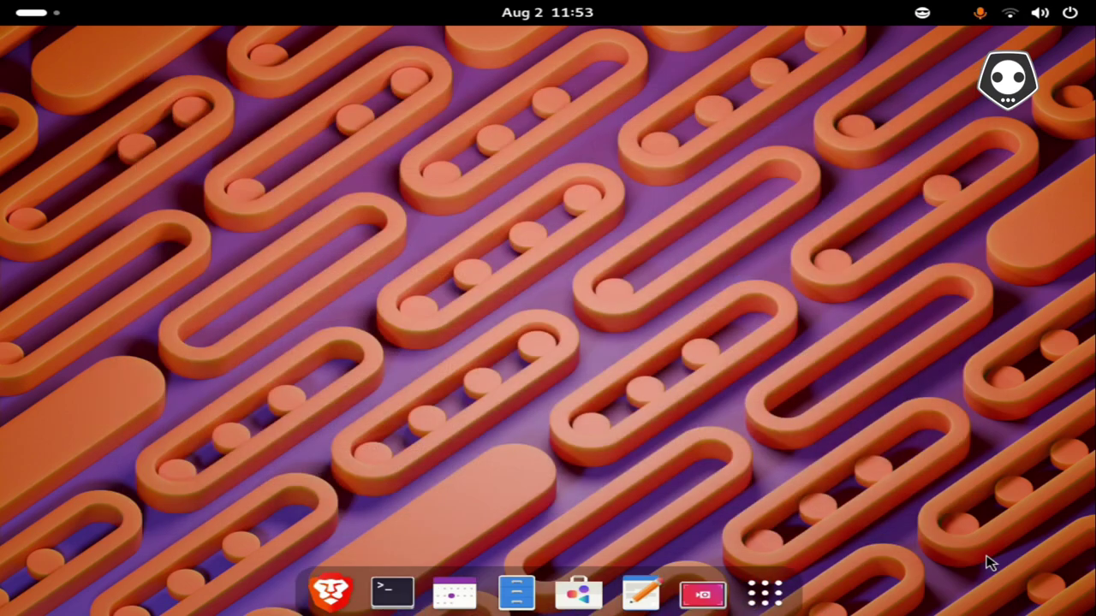